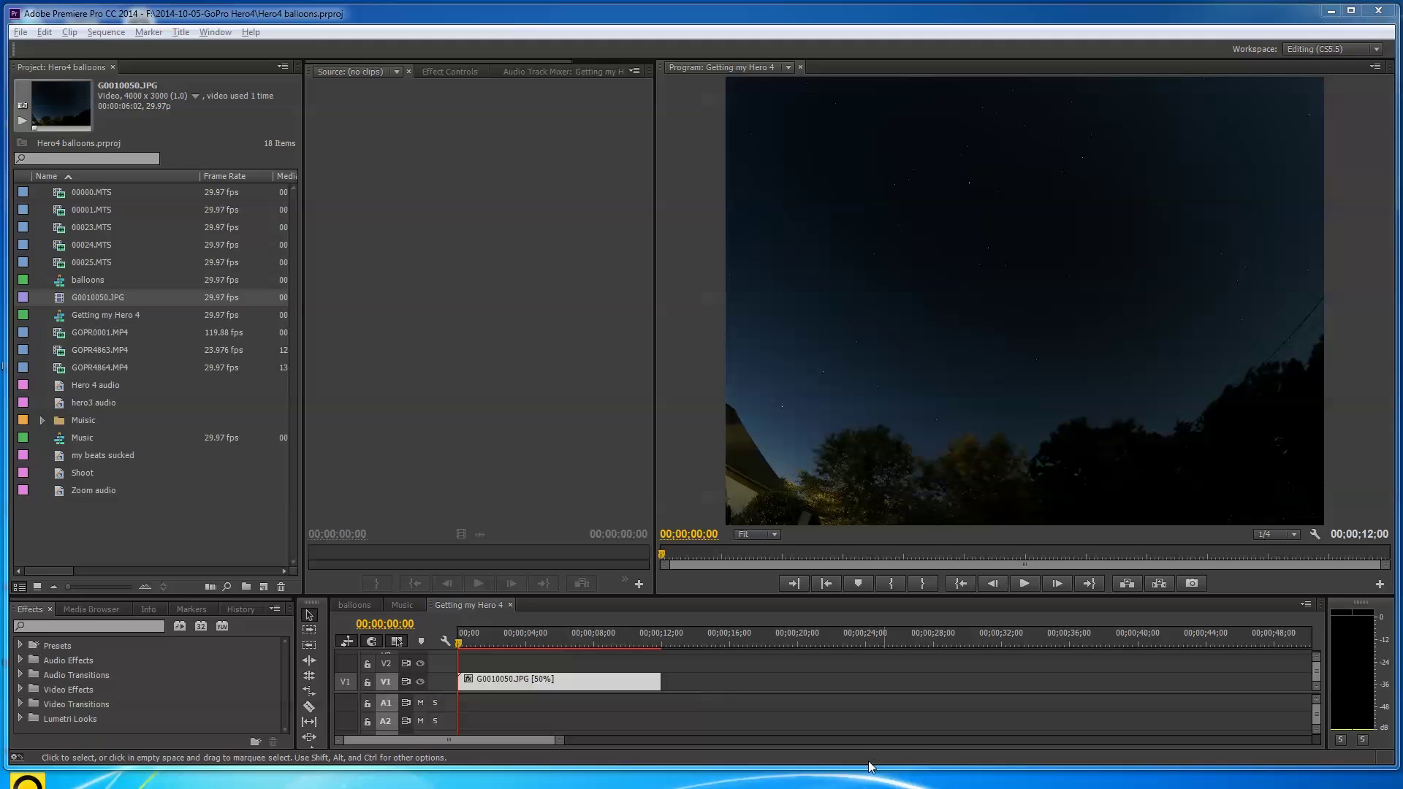
Step: Make the panels taller and move the Source/Program divider left to widen the Program monitor
{"action": "left_click_drag", "start_coordinate": [870, 767], "coordinate": [871, 775]}
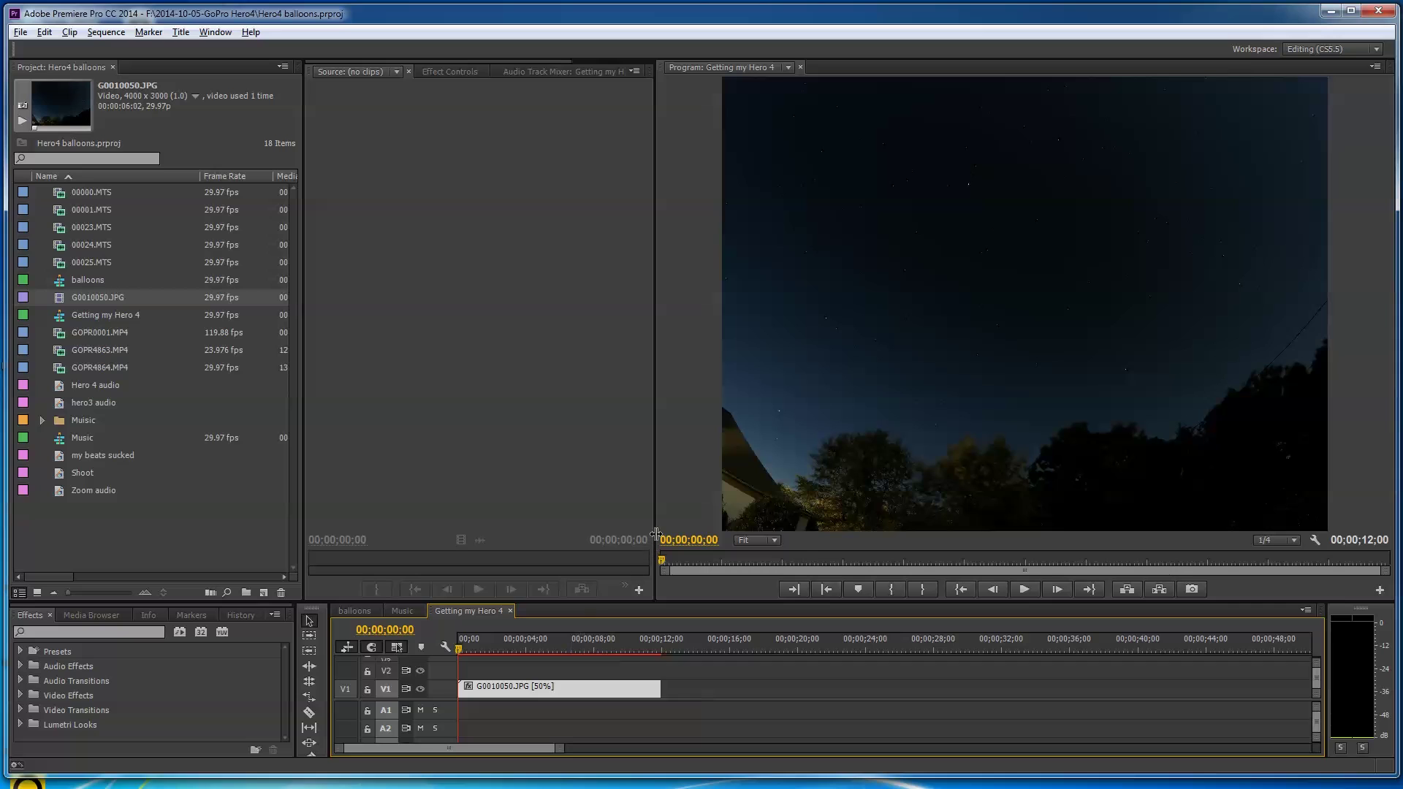
{"action": "left_click_drag", "start_coordinate": [655, 522], "coordinate": [536, 526]}
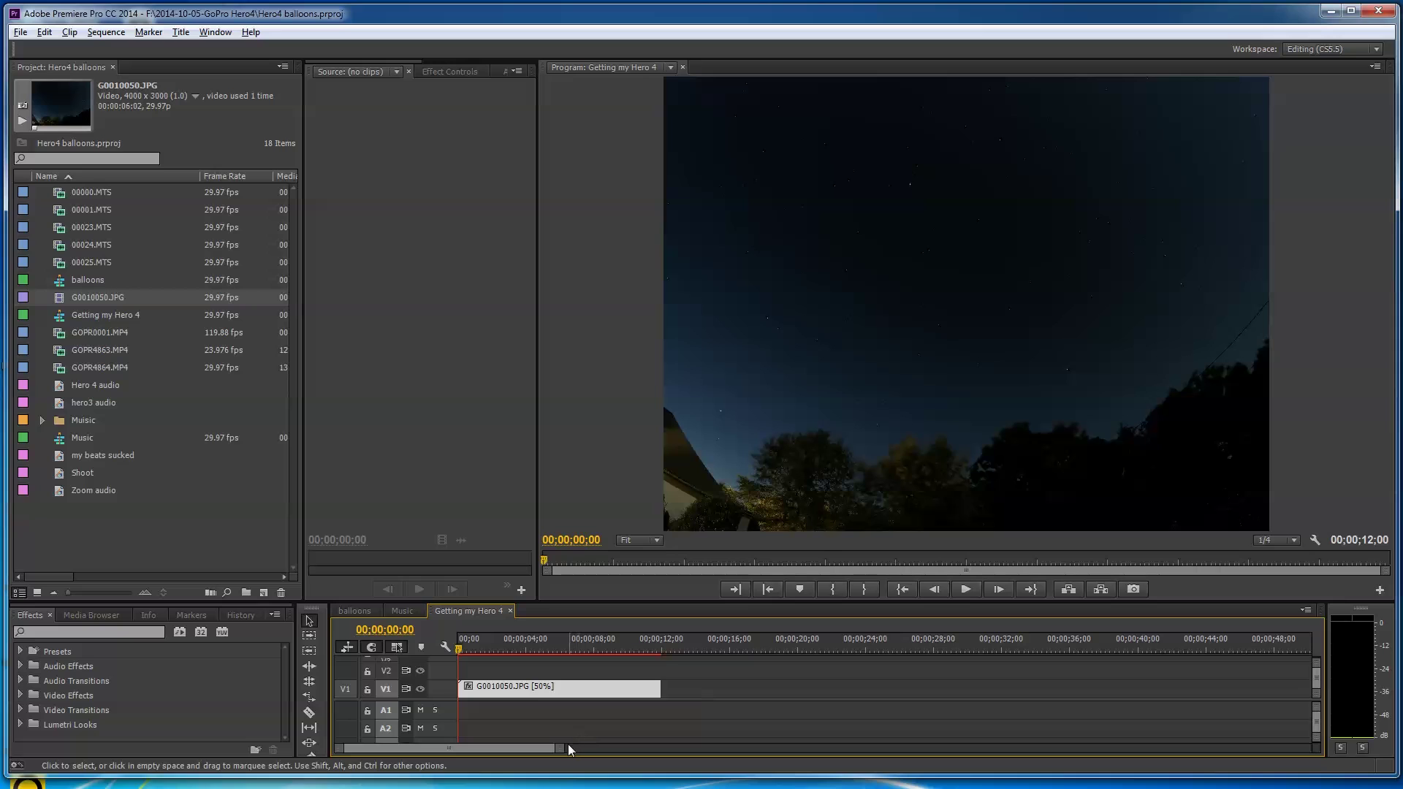
{"action": "left_click_drag", "start_coordinate": [619, 776], "coordinate": [621, 780]}
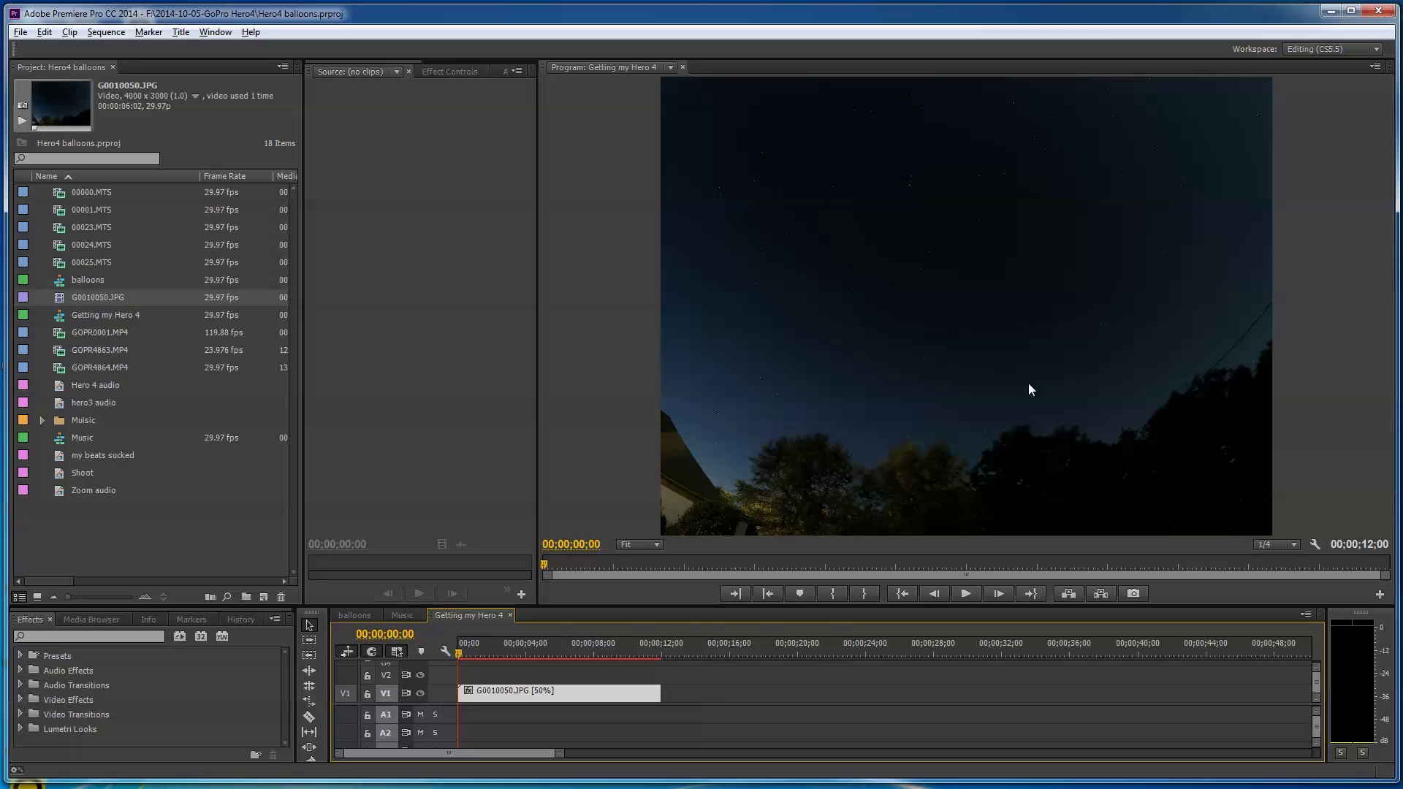
Step: Set the Program monitor playback resolution to Full, leaving the wrench settings unchanged
{"action": "left_click", "coordinate": [1293, 545]}
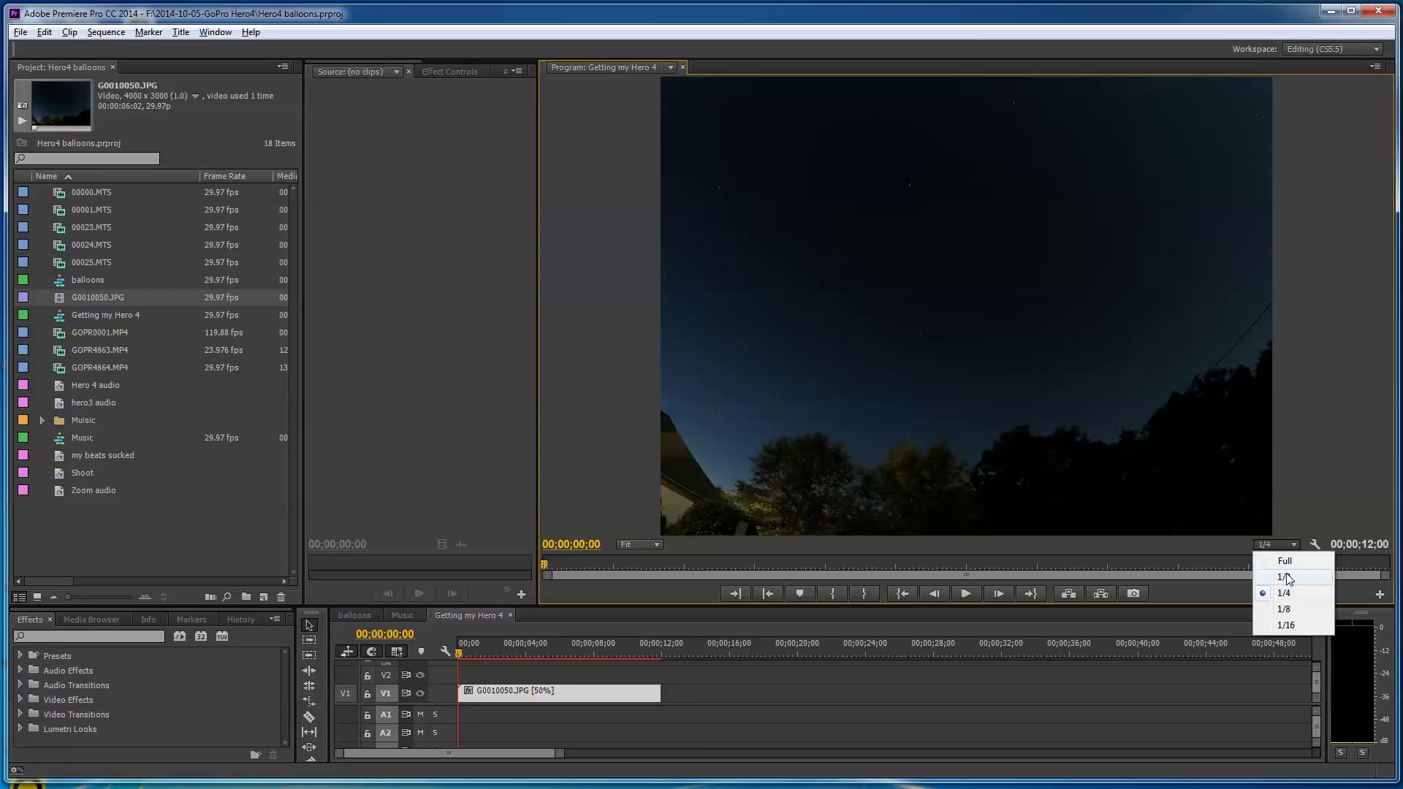
{"action": "left_click", "coordinate": [1289, 562]}
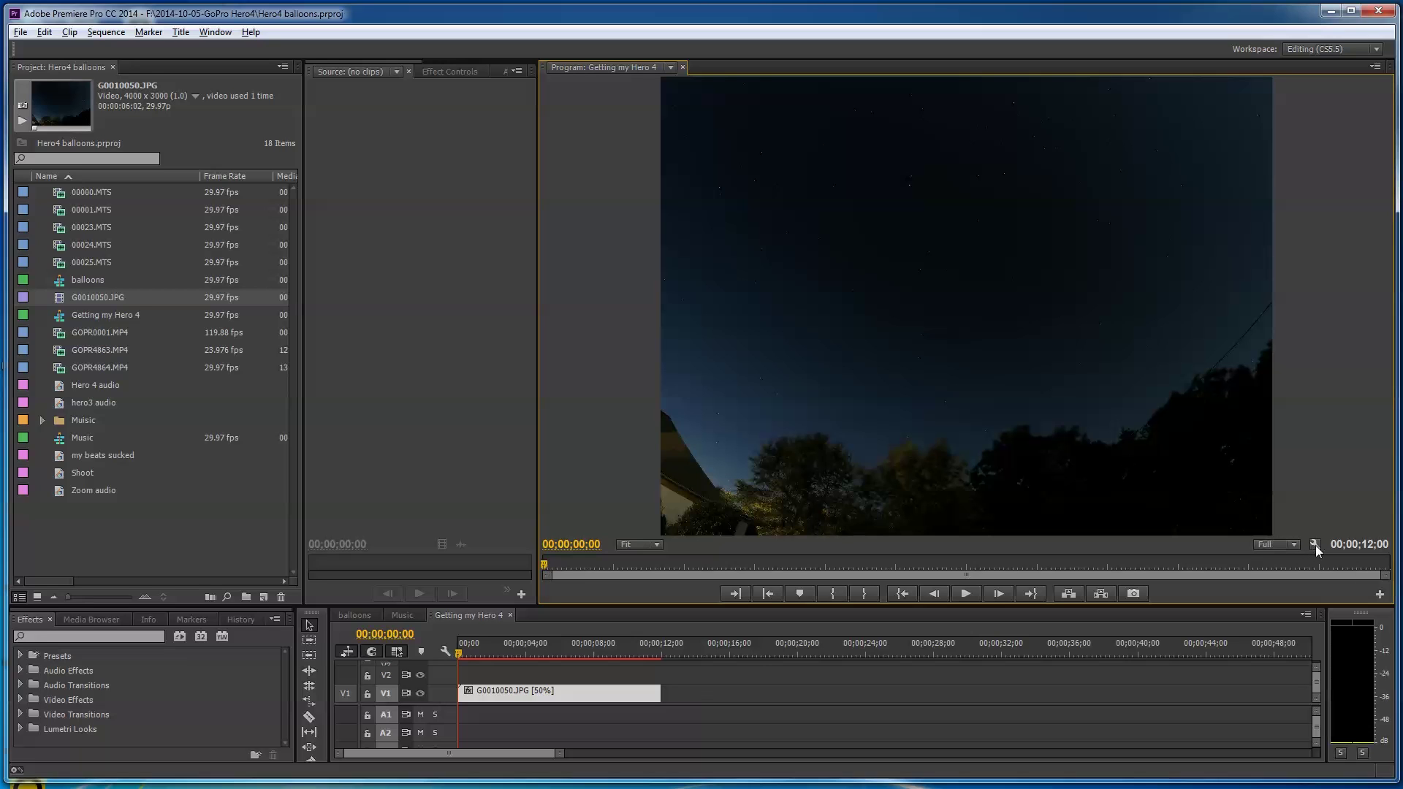
{"action": "left_click", "coordinate": [1315, 545]}
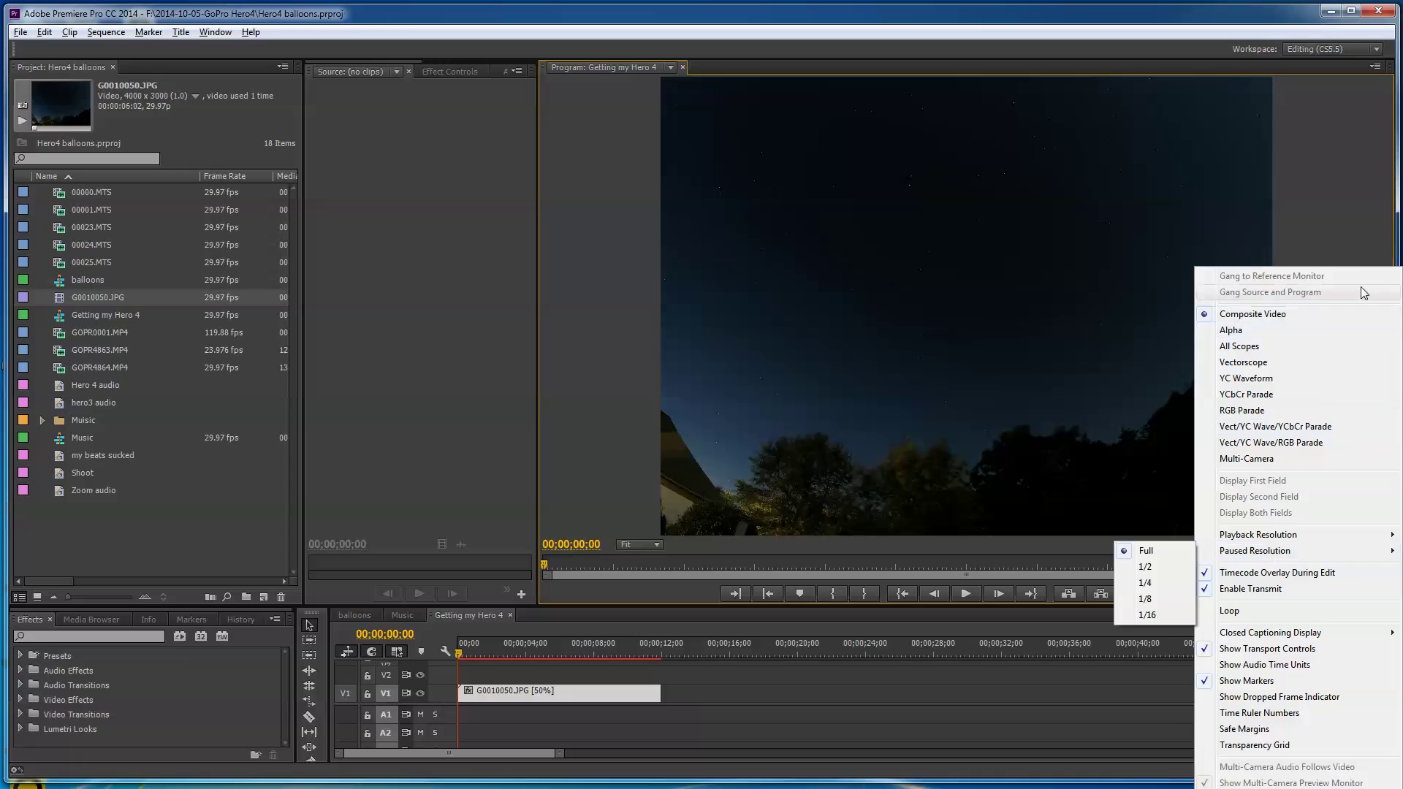
{"action": "left_click", "coordinate": [1282, 314]}
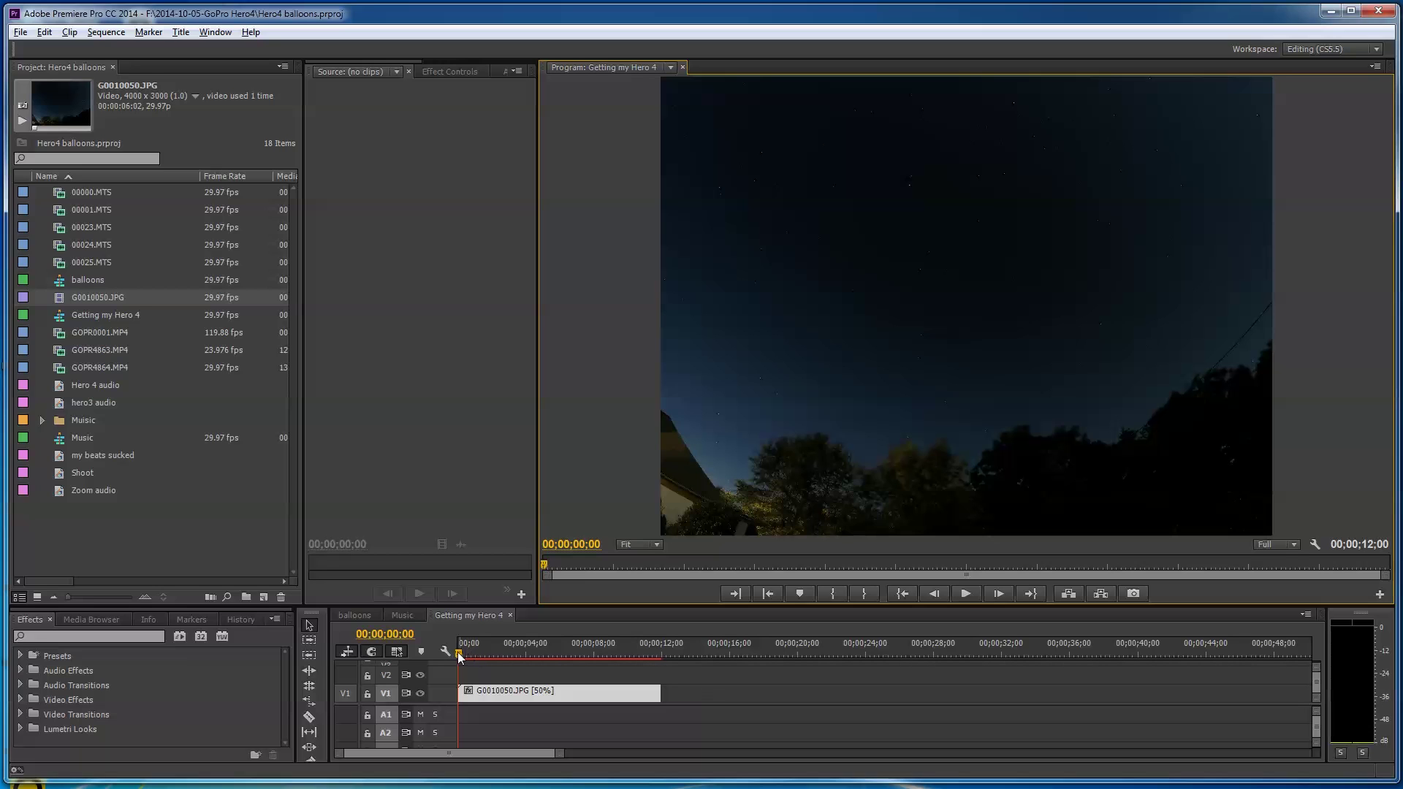
{"action": "left_click_drag", "start_coordinate": [459, 654], "coordinate": [511, 660]}
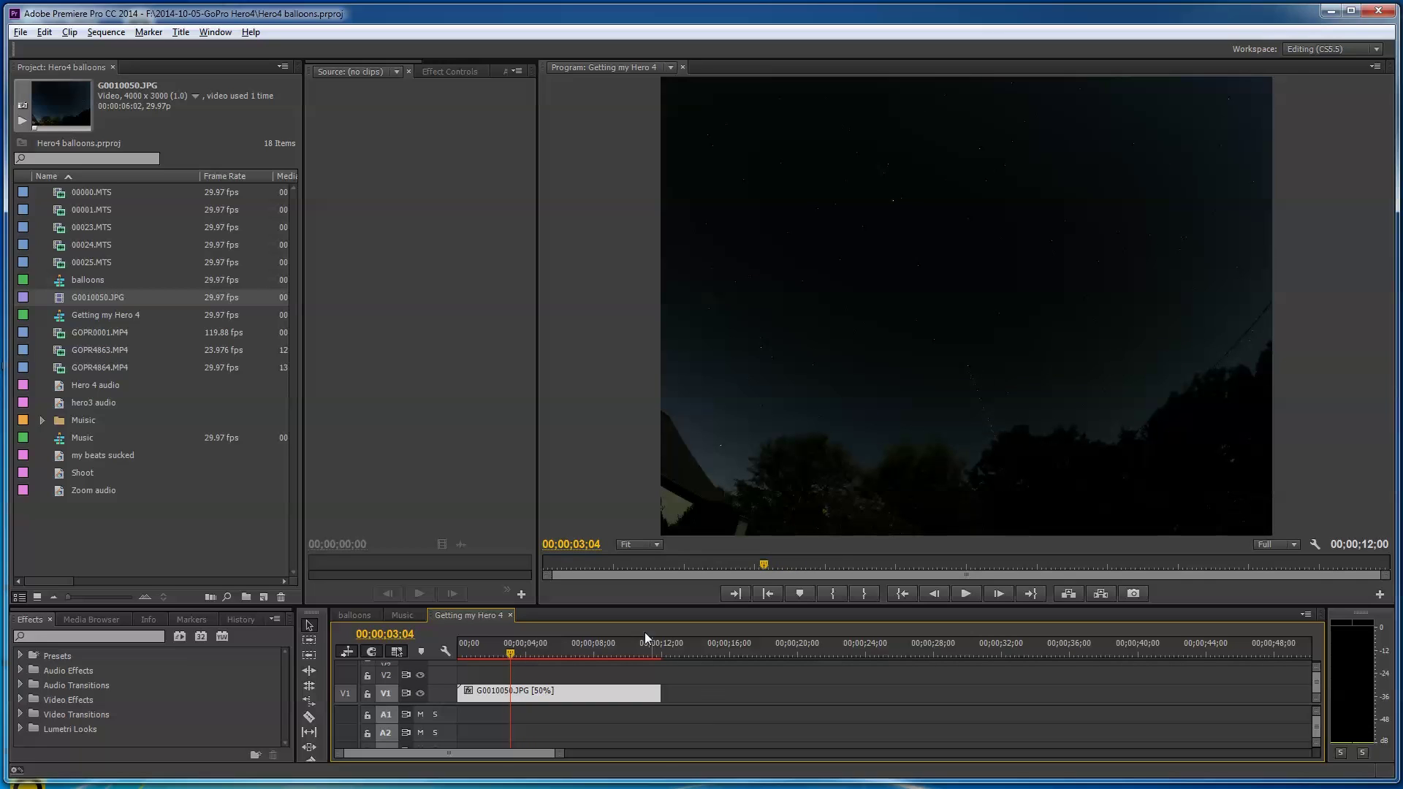
{"action": "left_click_drag", "start_coordinate": [512, 653], "coordinate": [533, 652]}
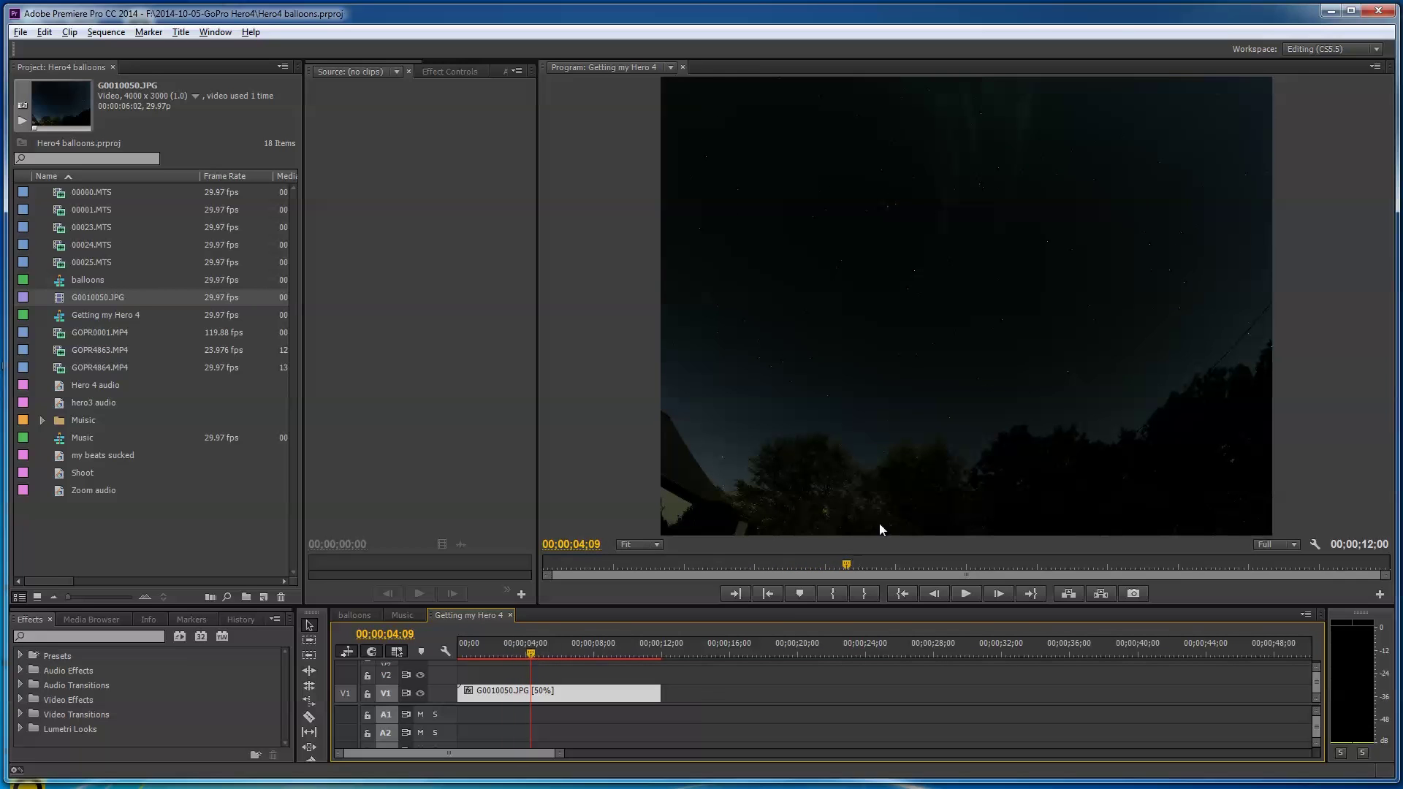
{"action": "left_click", "coordinate": [538, 653]}
{"action": "left_click_drag", "start_coordinate": [540, 656], "coordinate": [440, 651]}
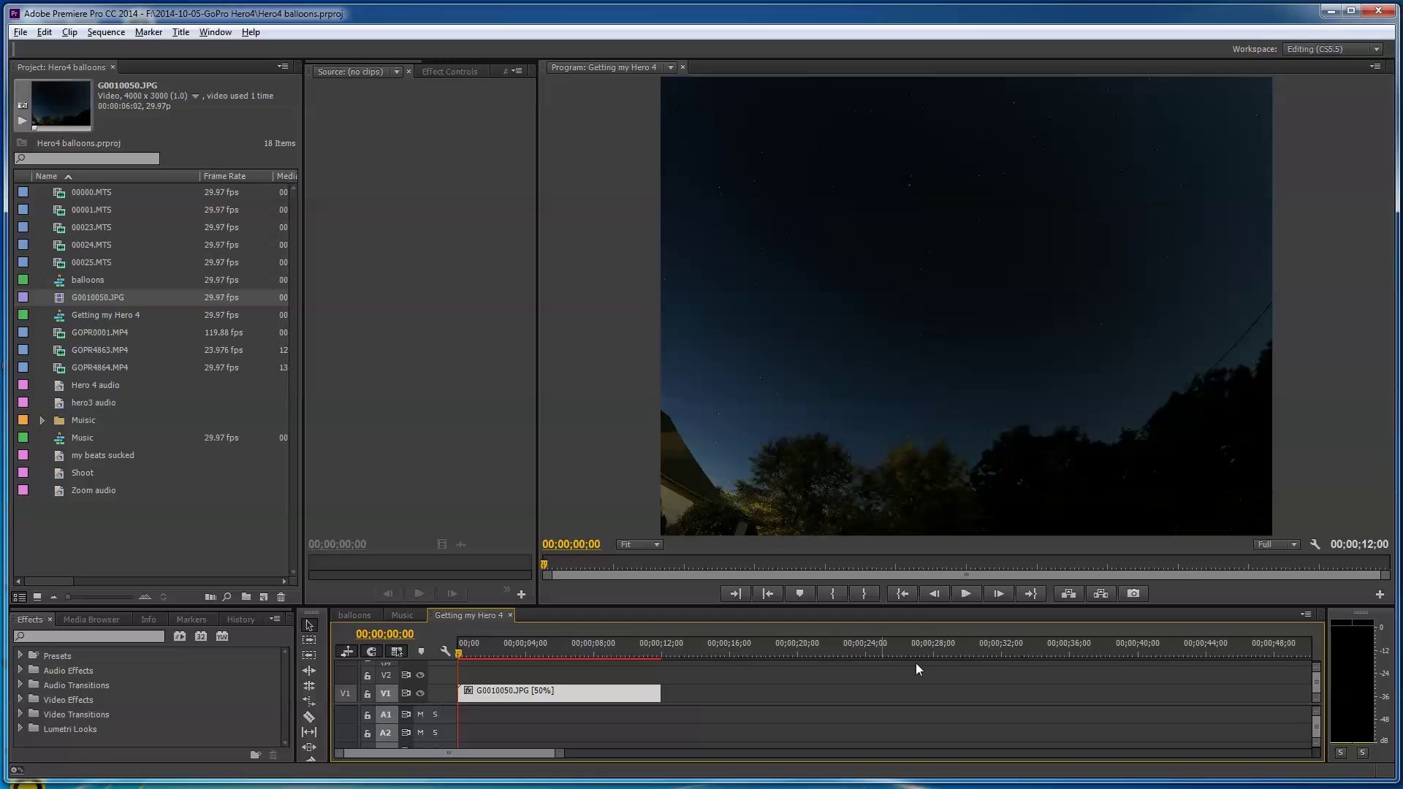
{"action": "left_click", "coordinate": [966, 594]}
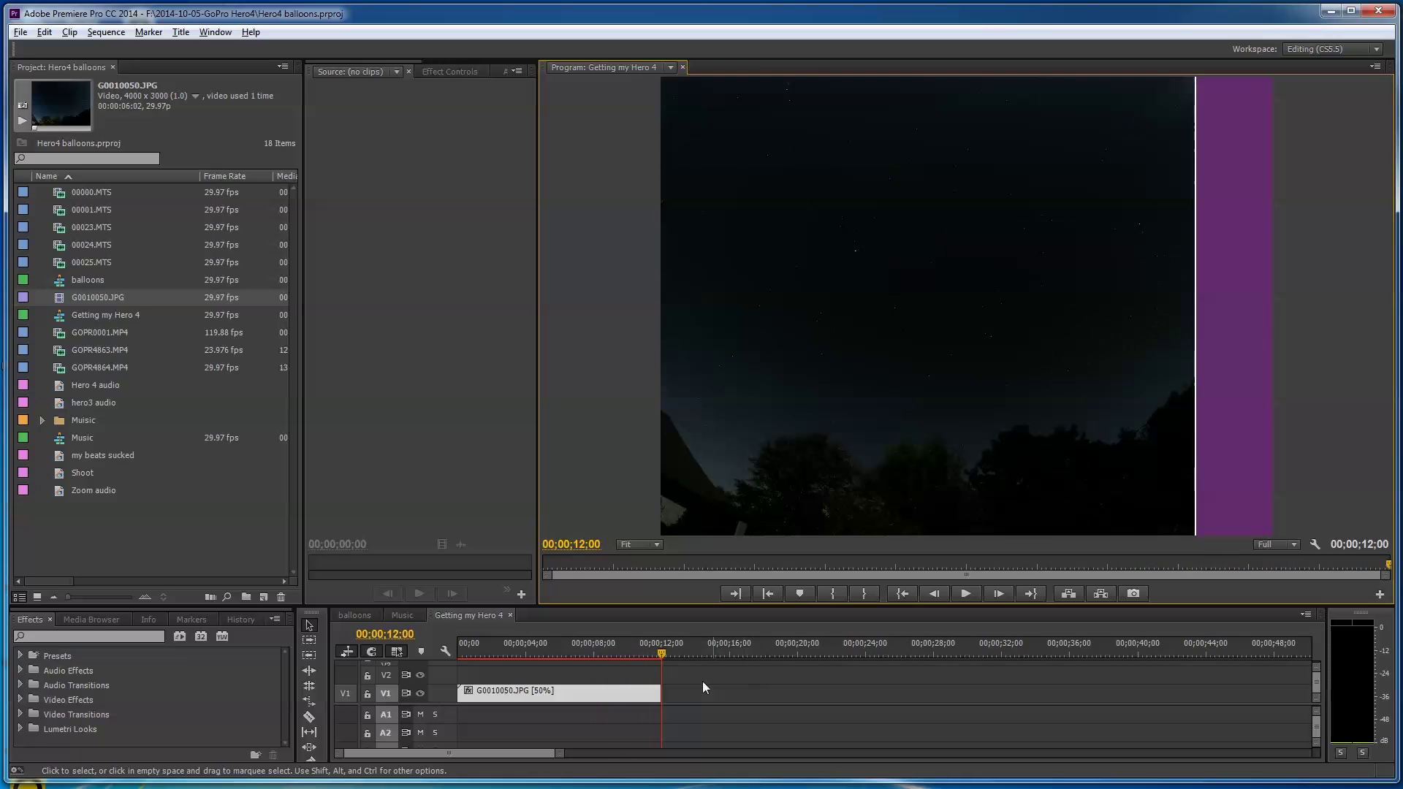
Step: From the clip's last frame, step back frame by frame to about 00;00;09;26, then open the clip's context menu
{"action": "left_click", "coordinate": [661, 651]}
{"action": "key", "text": "Left"}
{"action": "key", "text": "Left"}
{"action": "key", "text": "Left"}
{"action": "key", "text": "Left"}
{"action": "key", "text": "Left"}
{"action": "key", "text": "Left"}
{"action": "key", "text": "Left"}
{"action": "key", "text": "Left"}
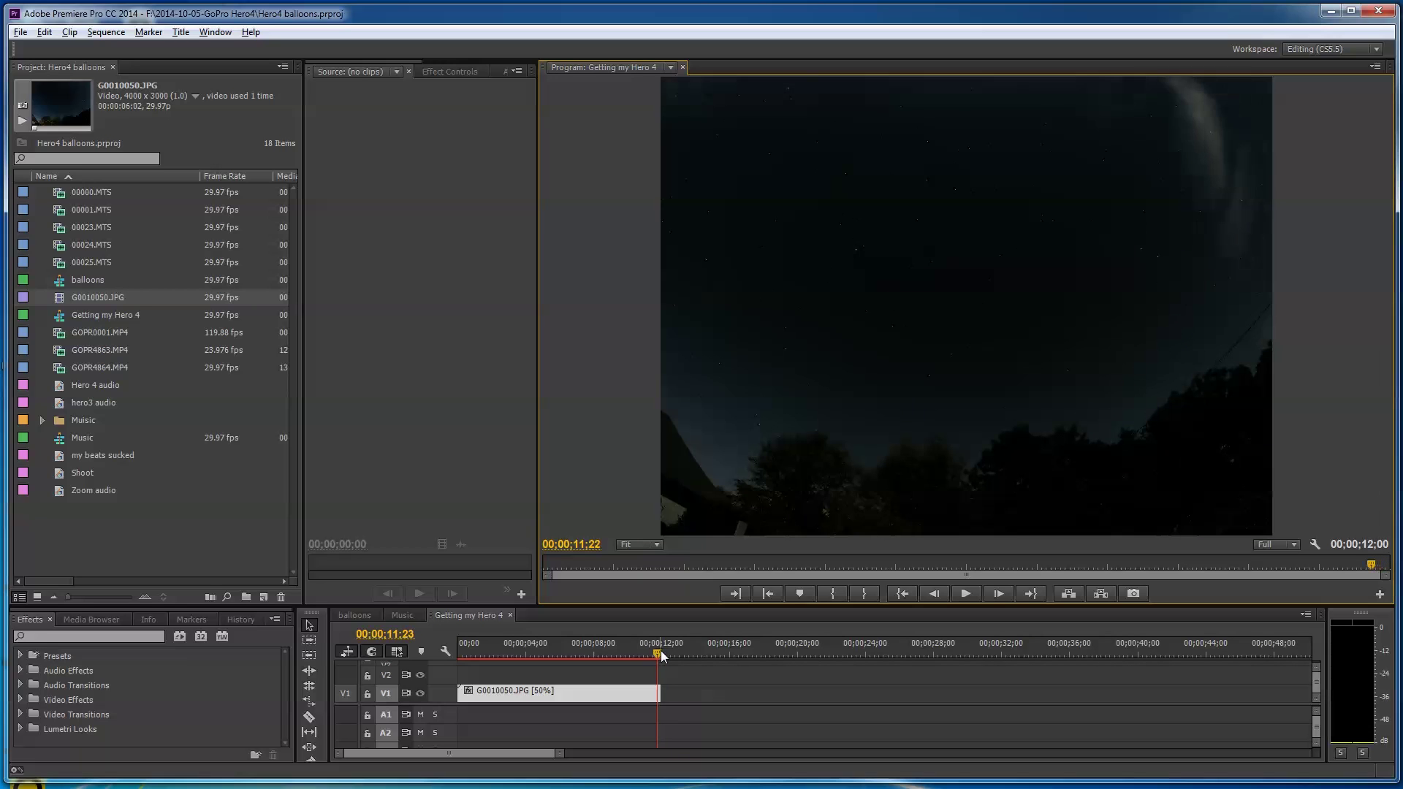
{"action": "key", "text": "Left"}
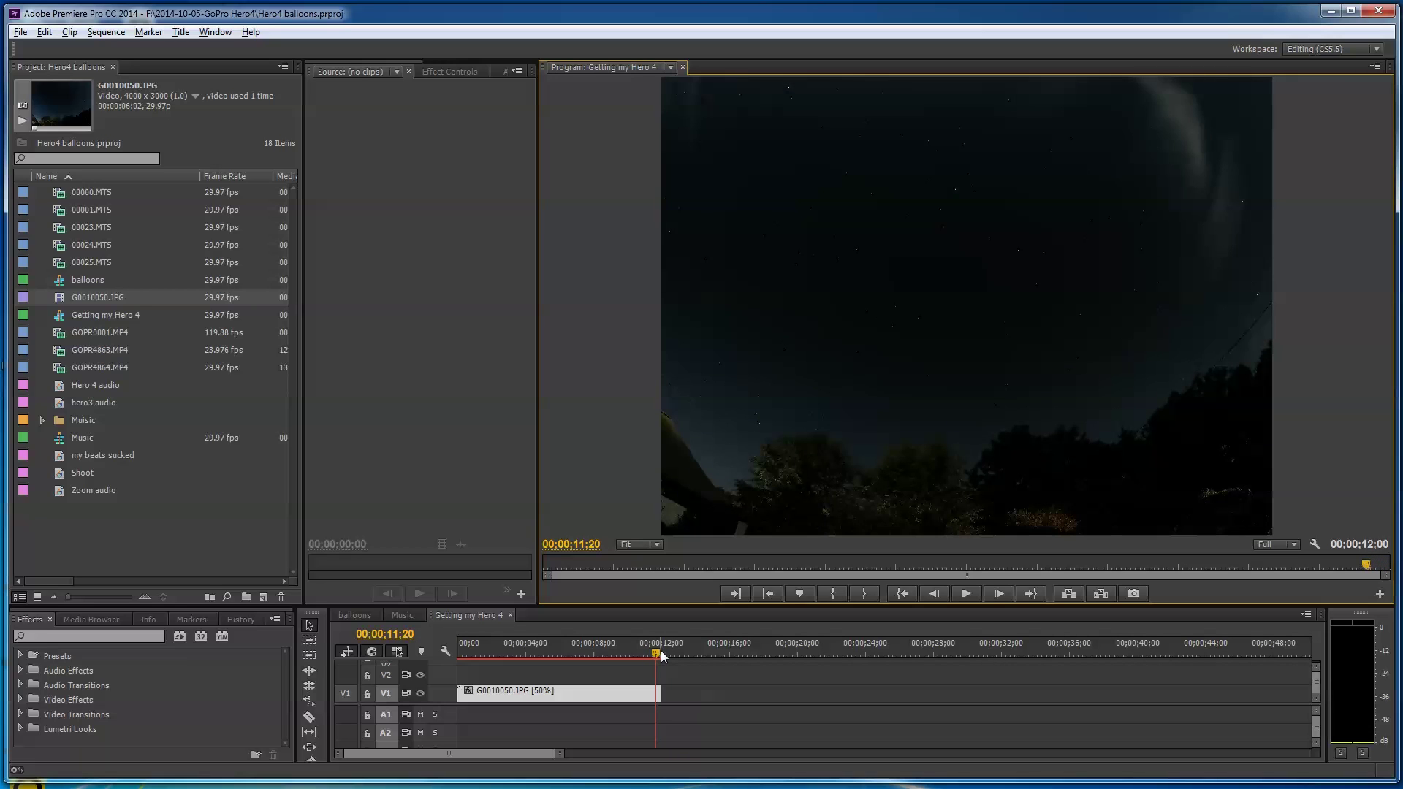
{"action": "key", "text": "Left"}
{"action": "key", "text": "Left"}
{"action": "key", "text": "Left"}
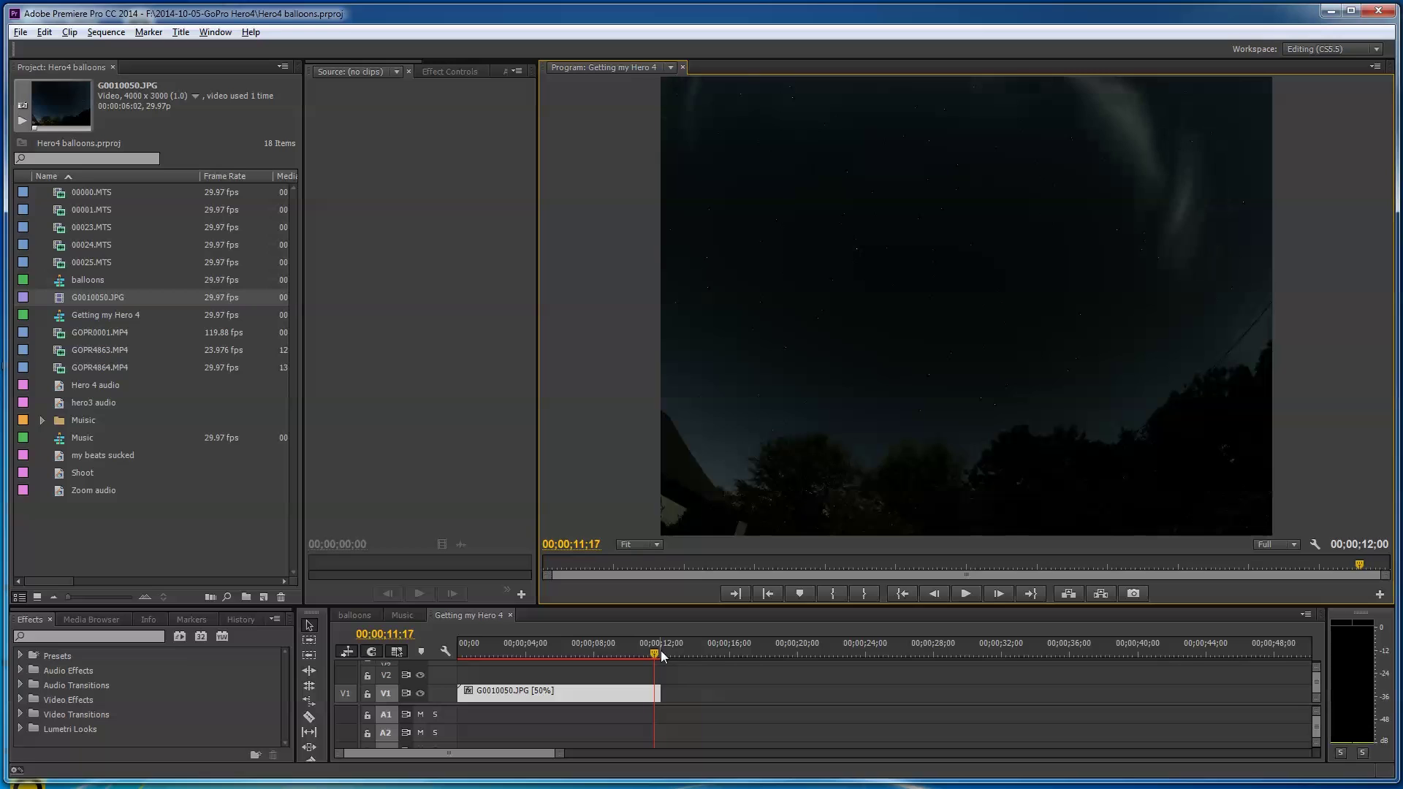
{"action": "key", "text": "Left"}
{"action": "key", "text": "Left"}
{"action": "key", "text": "Left"}
{"action": "key", "text": "Left"}
{"action": "key", "text": "Left"}
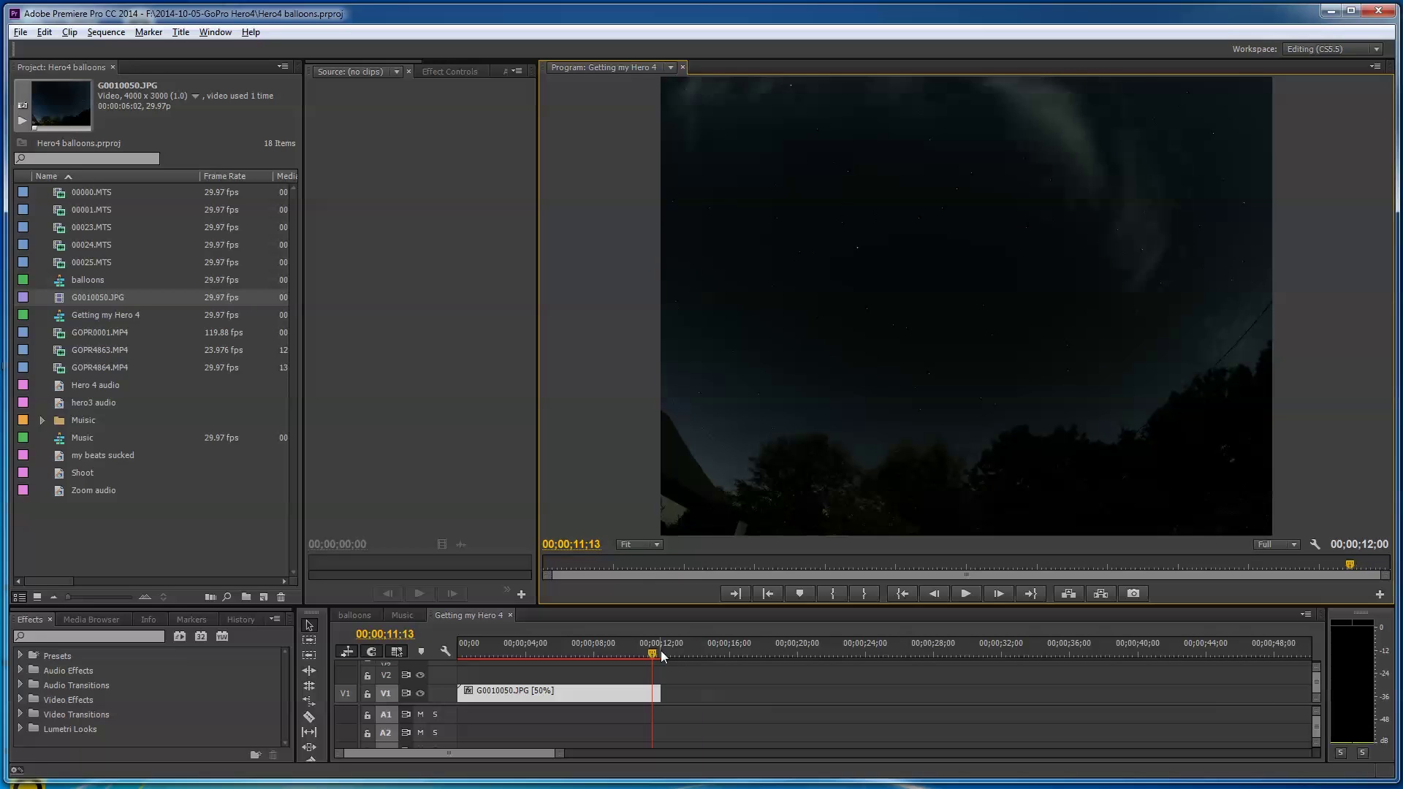
{"action": "key", "text": "Left"}
{"action": "key", "text": "Left"}
{"action": "key", "text": "Left"}
{"action": "key", "text": "Left"}
{"action": "key", "text": "Left"}
{"action": "key", "text": "Left"}
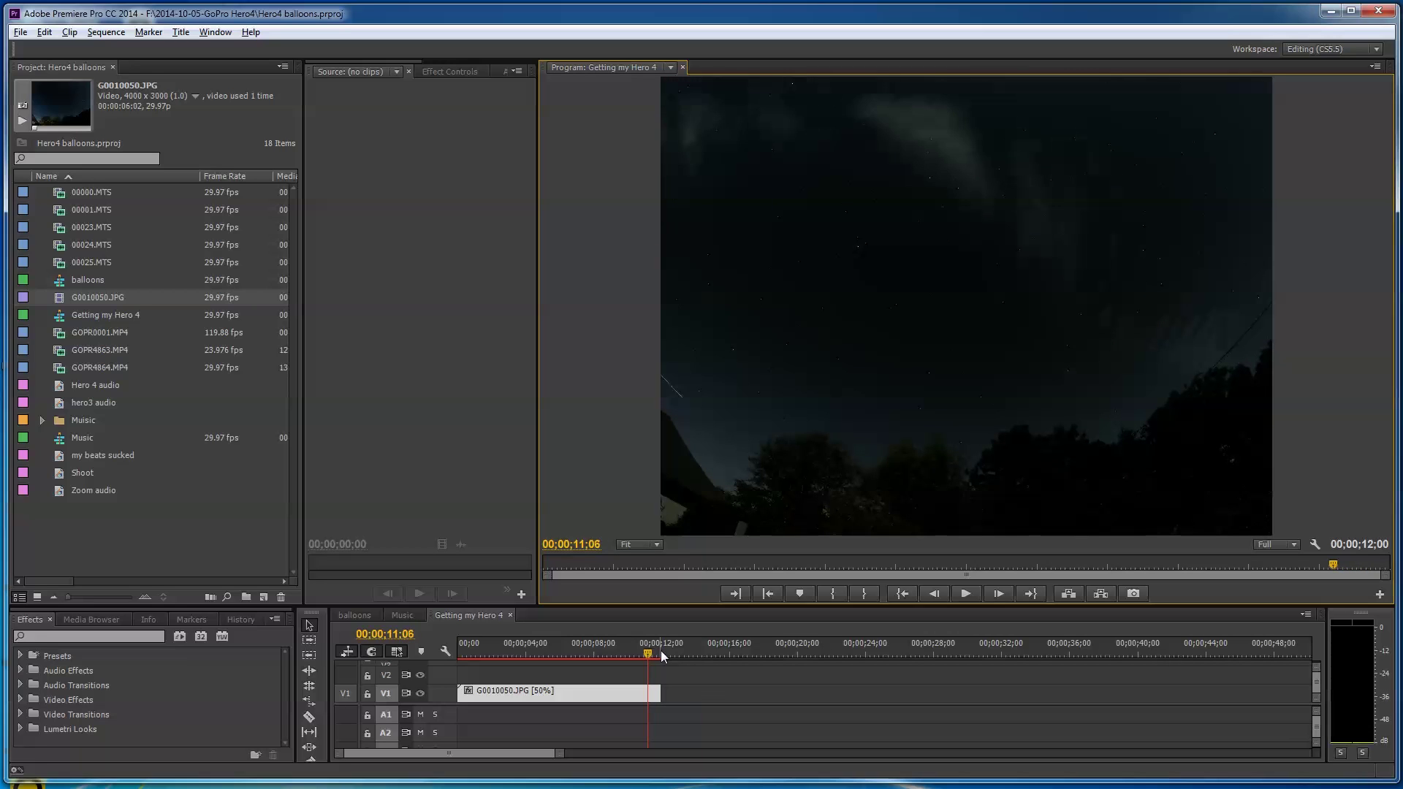
{"action": "key", "text": "Left"}
{"action": "key", "text": "Left"}
{"action": "key", "text": "Left"}
{"action": "key", "text": "Left"}
{"action": "key", "text": "Left"}
{"action": "key", "text": "Left"}
{"action": "key", "text": "Left"}
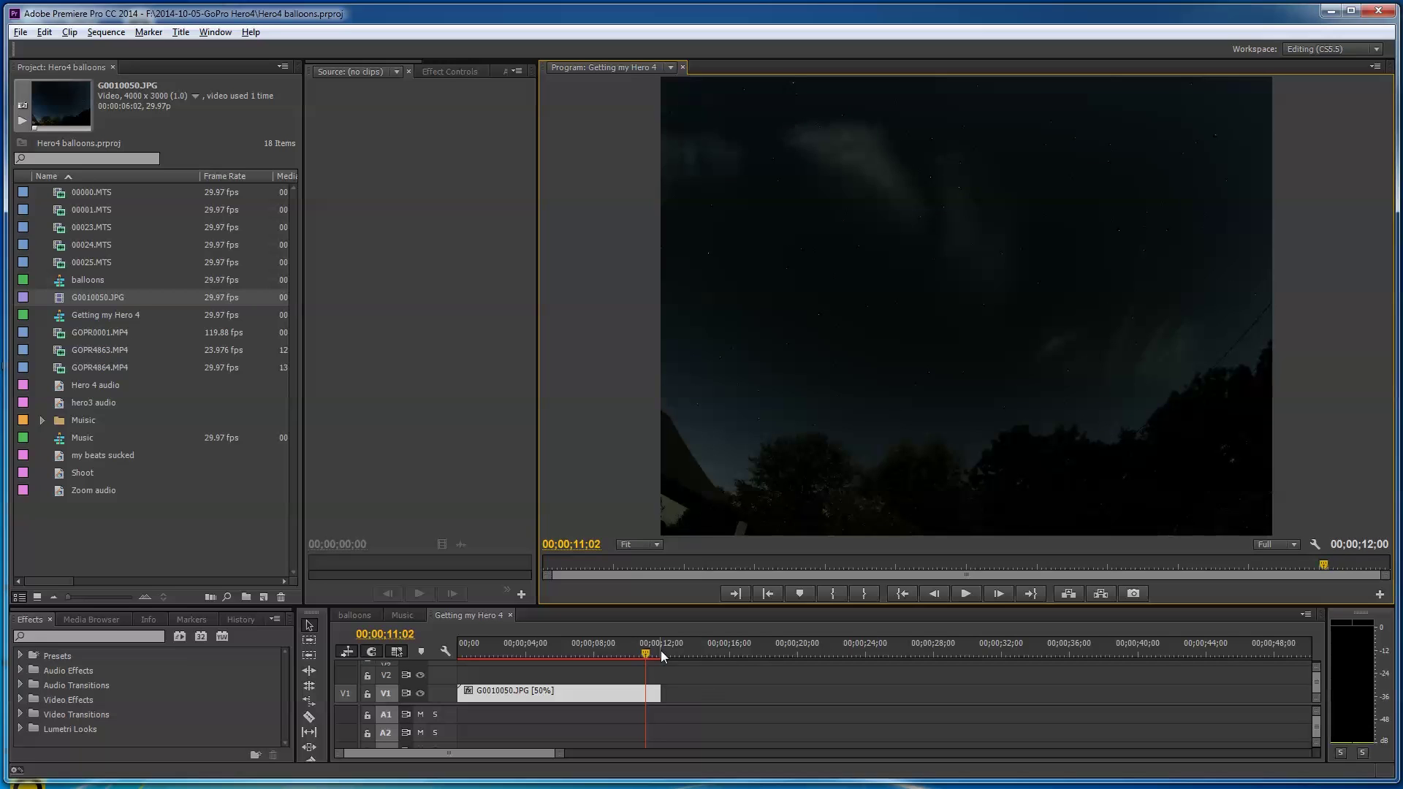
{"action": "key", "text": "Left"}
{"action": "key", "text": "Left"}
{"action": "key", "text": "Left"}
{"action": "key", "text": "Left"}
{"action": "key", "text": "Left"}
{"action": "key", "text": "Left"}
{"action": "key", "text": "Left"}
{"action": "key", "text": "Left"}
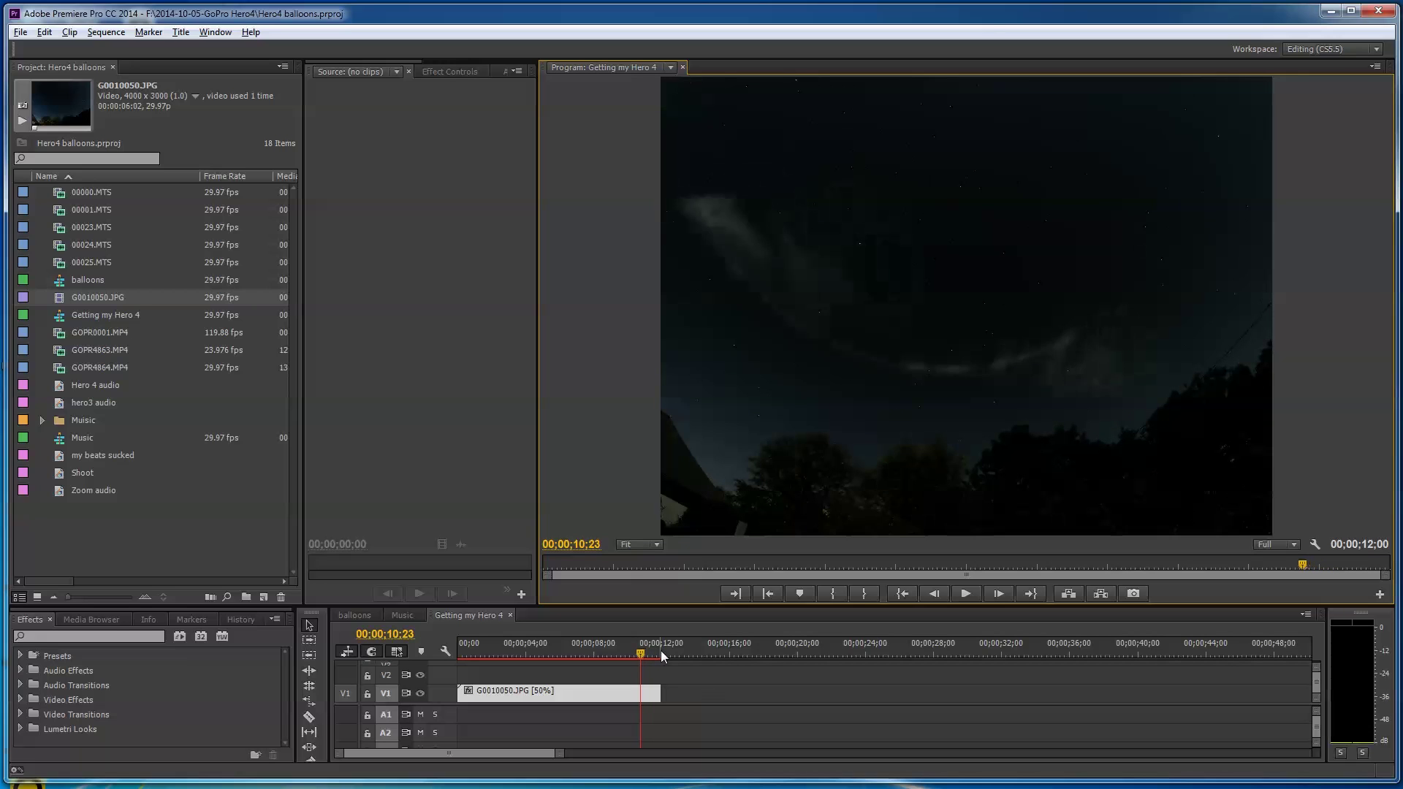
{"action": "key", "text": "Left"}
{"action": "key", "text": "Left"}
{"action": "key", "text": "Left"}
{"action": "key", "text": "Left"}
{"action": "key", "text": "Left"}
{"action": "key", "text": "Left"}
{"action": "key", "text": "Left"}
{"action": "key", "text": "Left"}
{"action": "key", "text": "Left"}
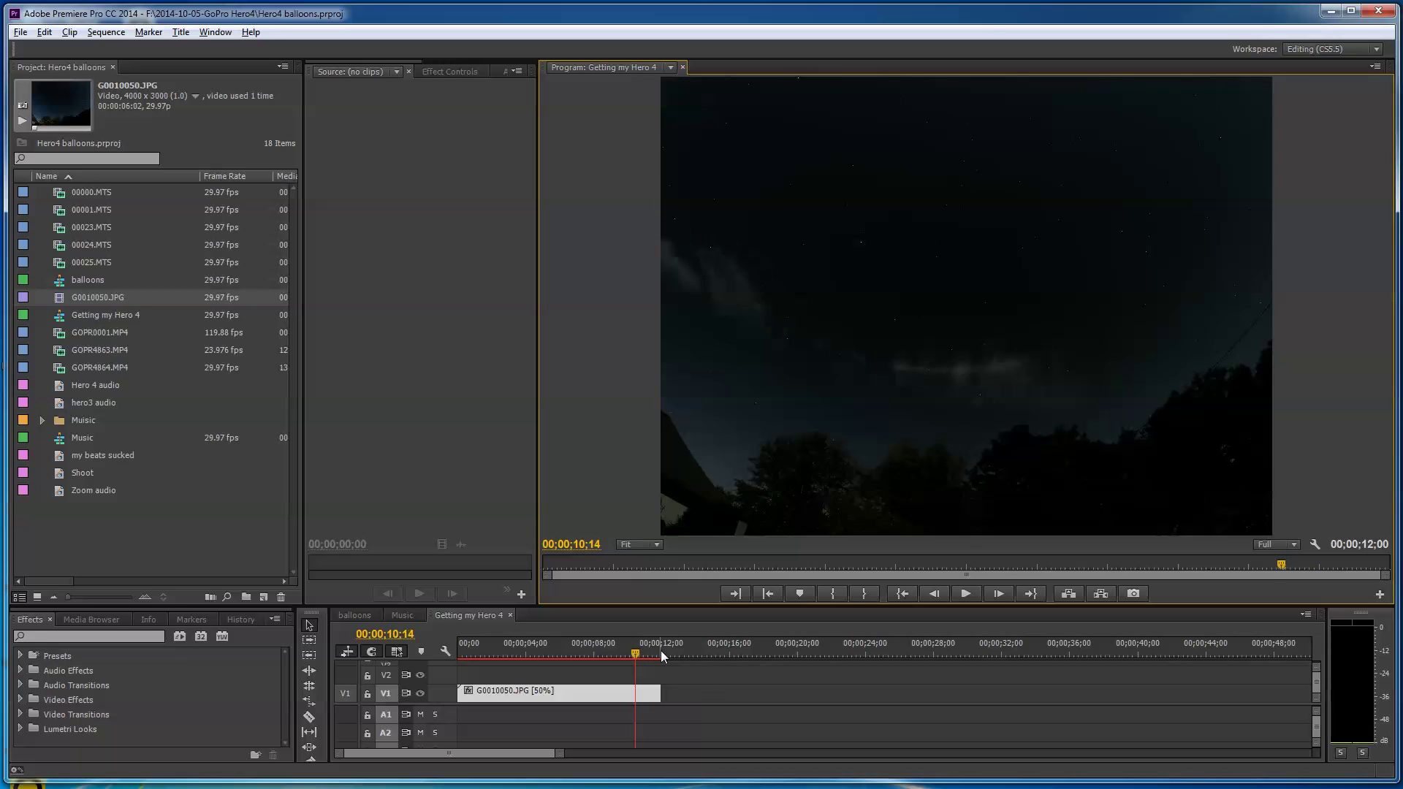
{"action": "key", "text": "Left"}
{"action": "key", "text": "Left"}
{"action": "key", "text": "Left"}
{"action": "key", "text": "Left"}
{"action": "key", "text": "Left"}
{"action": "key", "text": "Left"}
{"action": "key", "text": "Left"}
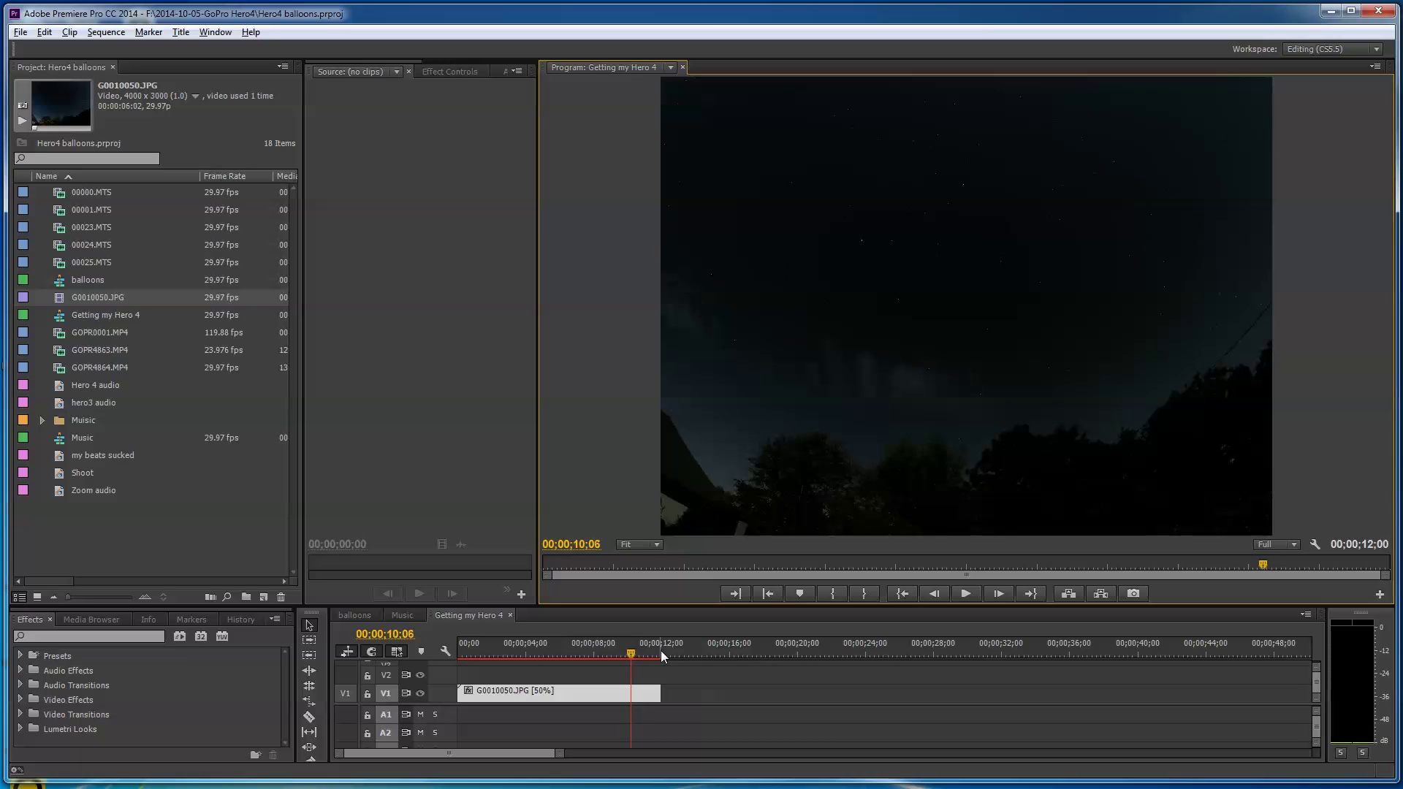
{"action": "key", "text": "Left"}
{"action": "key", "text": "Left"}
{"action": "key", "text": "Left"}
{"action": "key", "text": "Left"}
{"action": "key", "text": "Left"}
{"action": "key", "text": "Left"}
{"action": "key", "text": "Left"}
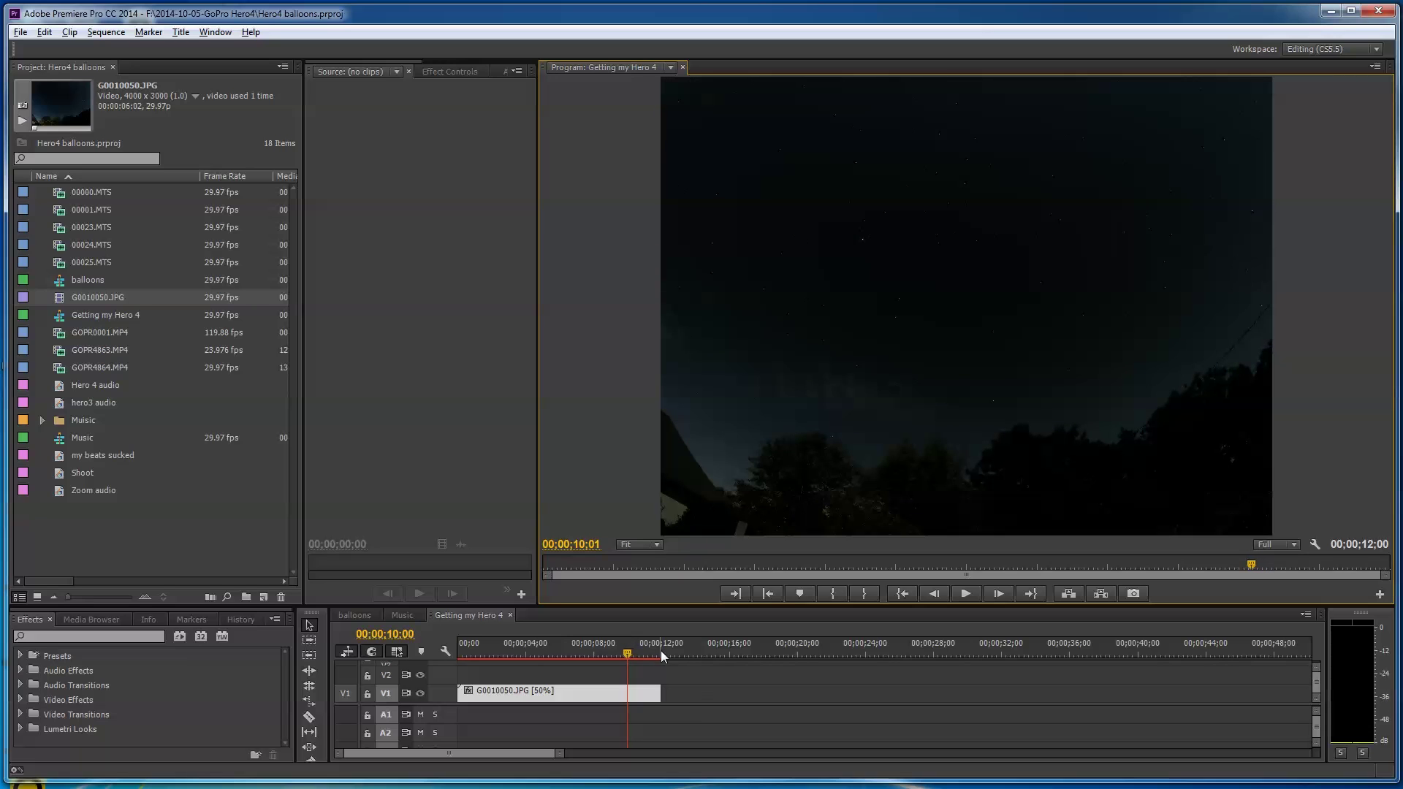
{"action": "key", "text": "Left"}
{"action": "key", "text": "Left"}
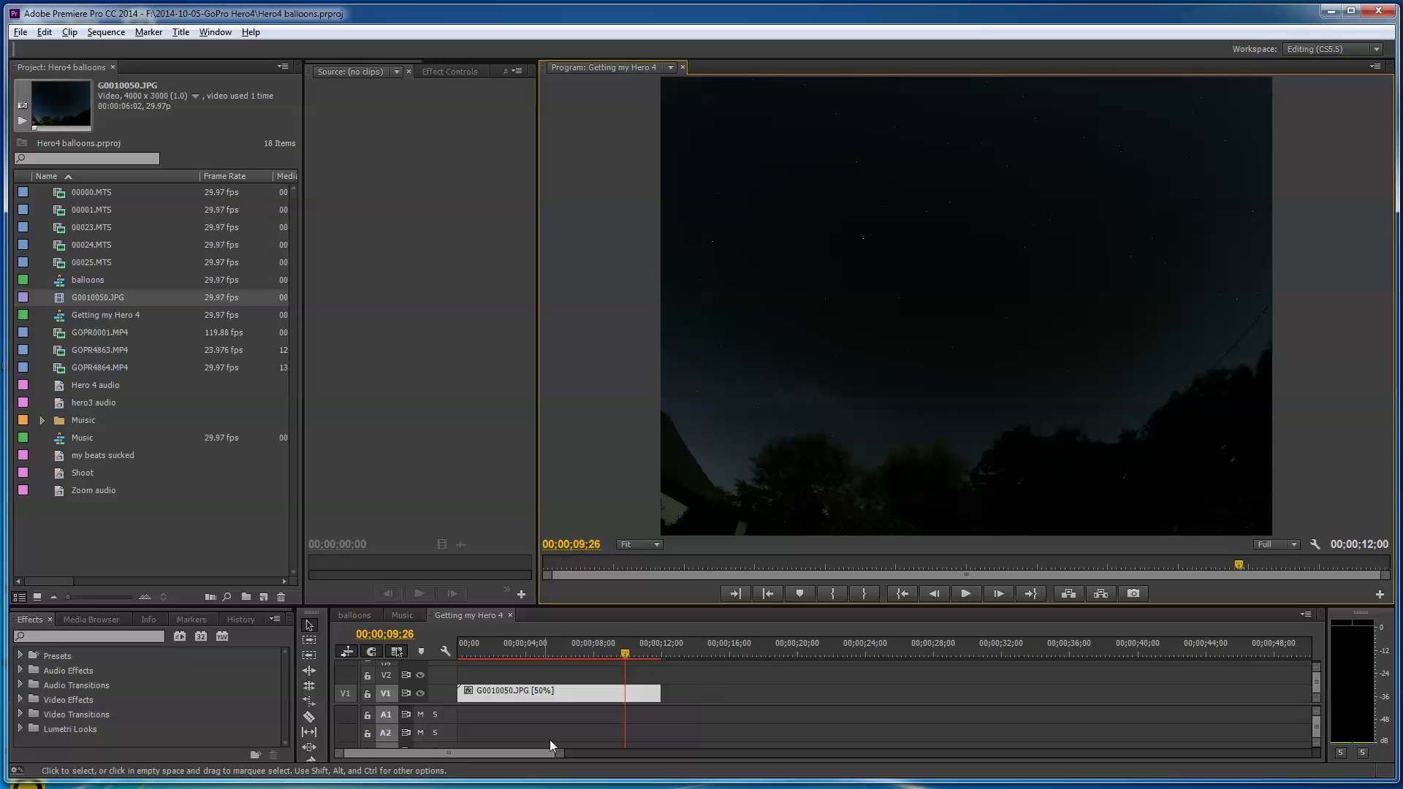
{"action": "right_click", "coordinate": [582, 696]}
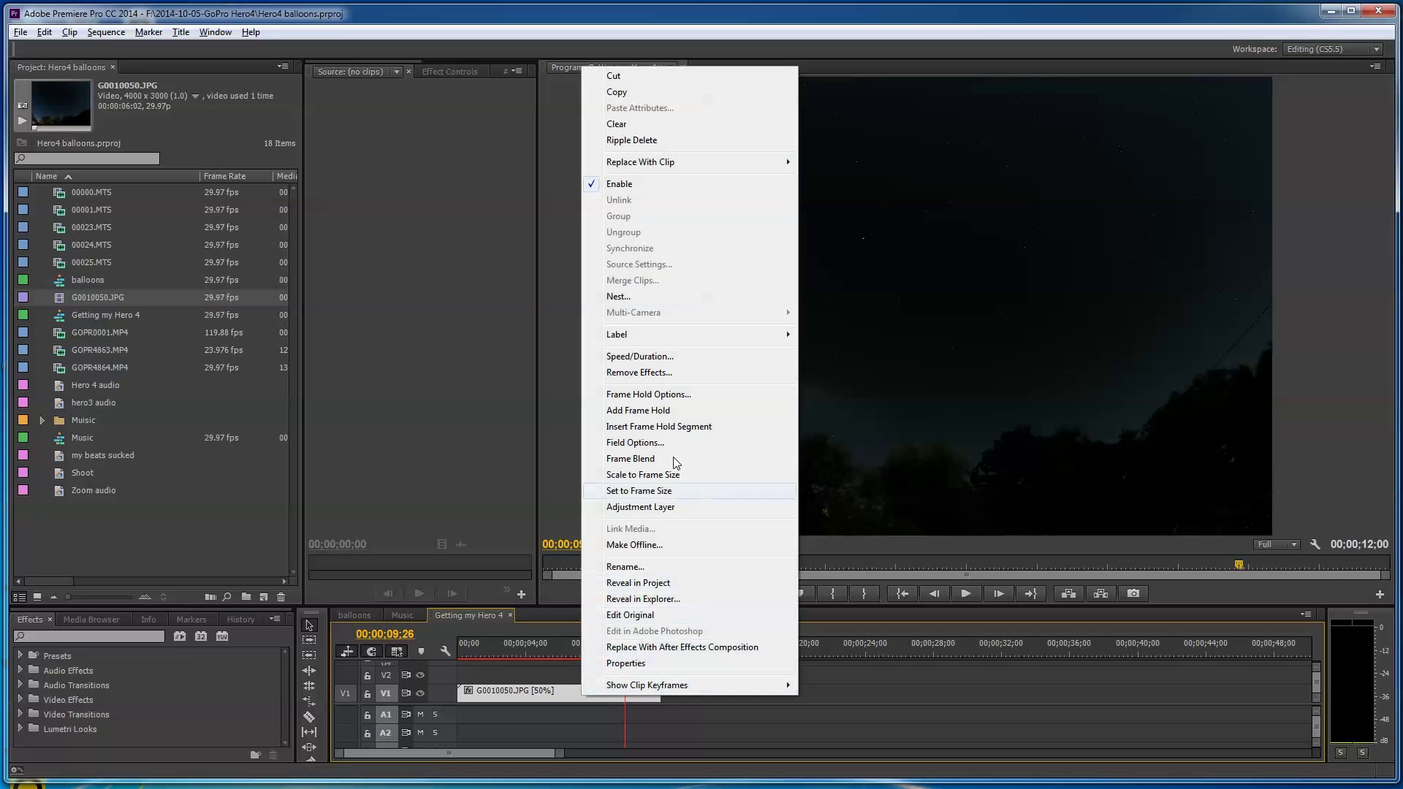
Step: Set the G0010050.JPG clip's speed to 100% so it ends at 00;00;06;00
{"action": "left_click", "coordinate": [658, 357]}
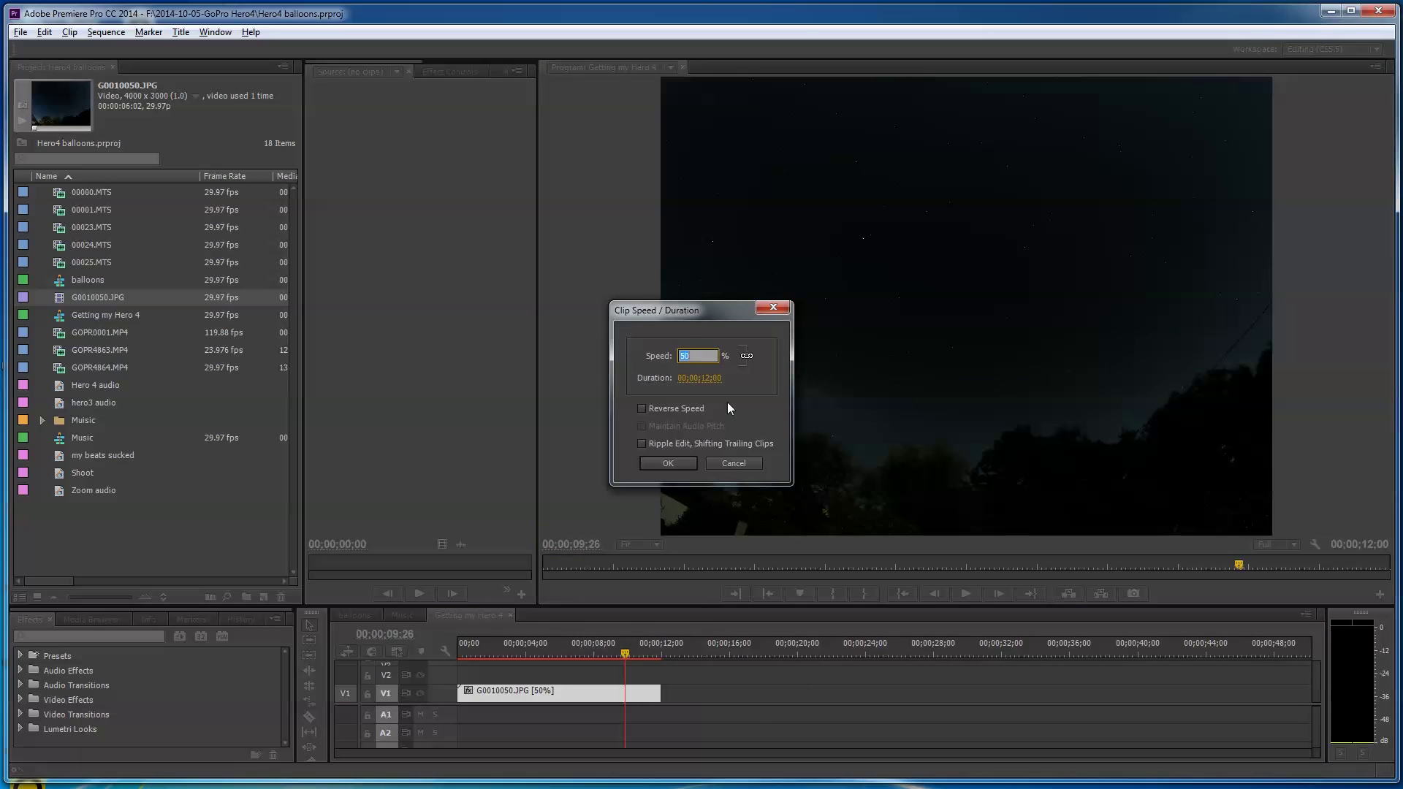
{"action": "type", "text": "100"}
{"action": "left_click", "coordinate": [668, 462]}
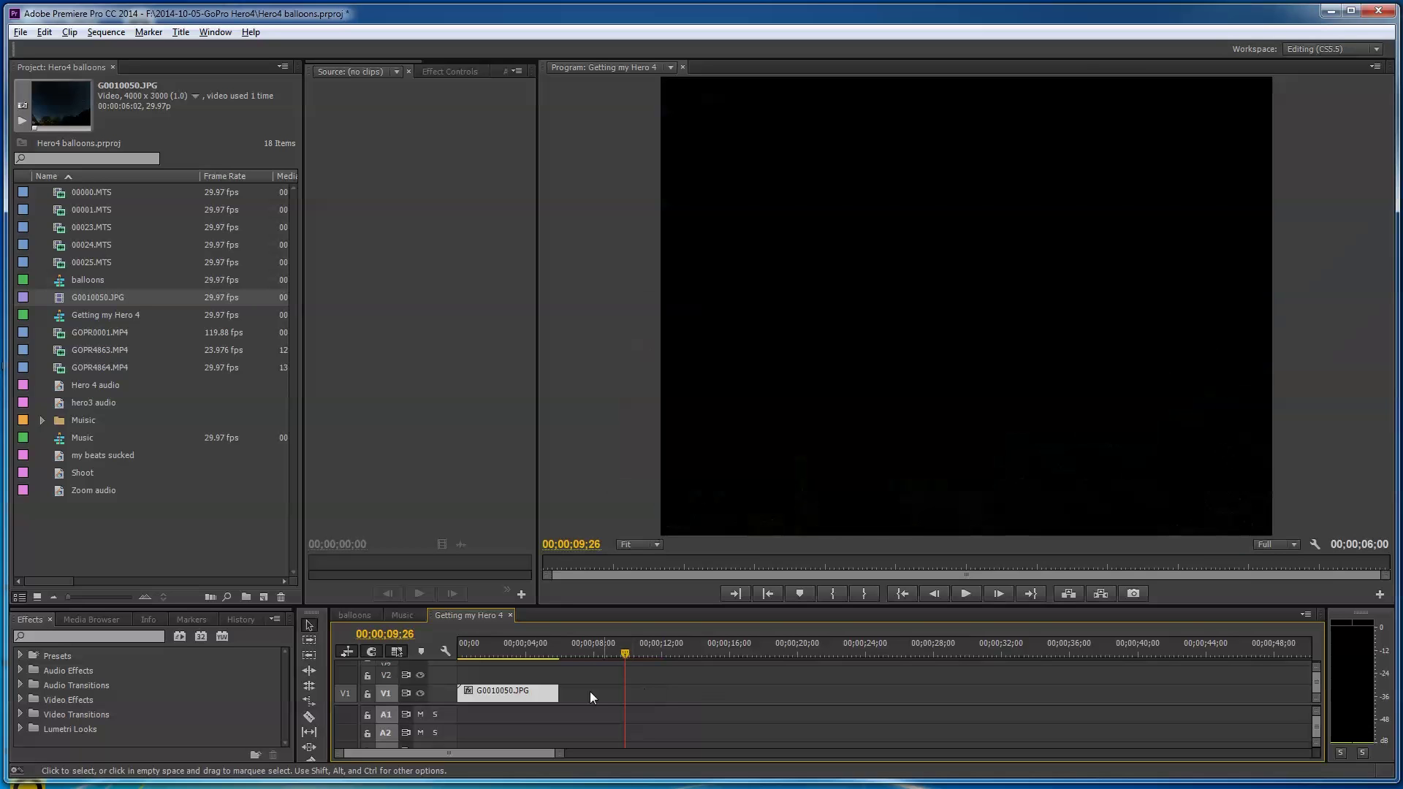
{"action": "left_click_drag", "start_coordinate": [636, 650], "coordinate": [552, 679]}
Step: Play the retimed clip from the start twice, then park the playhead near 4;13
{"action": "key", "text": "Home"}
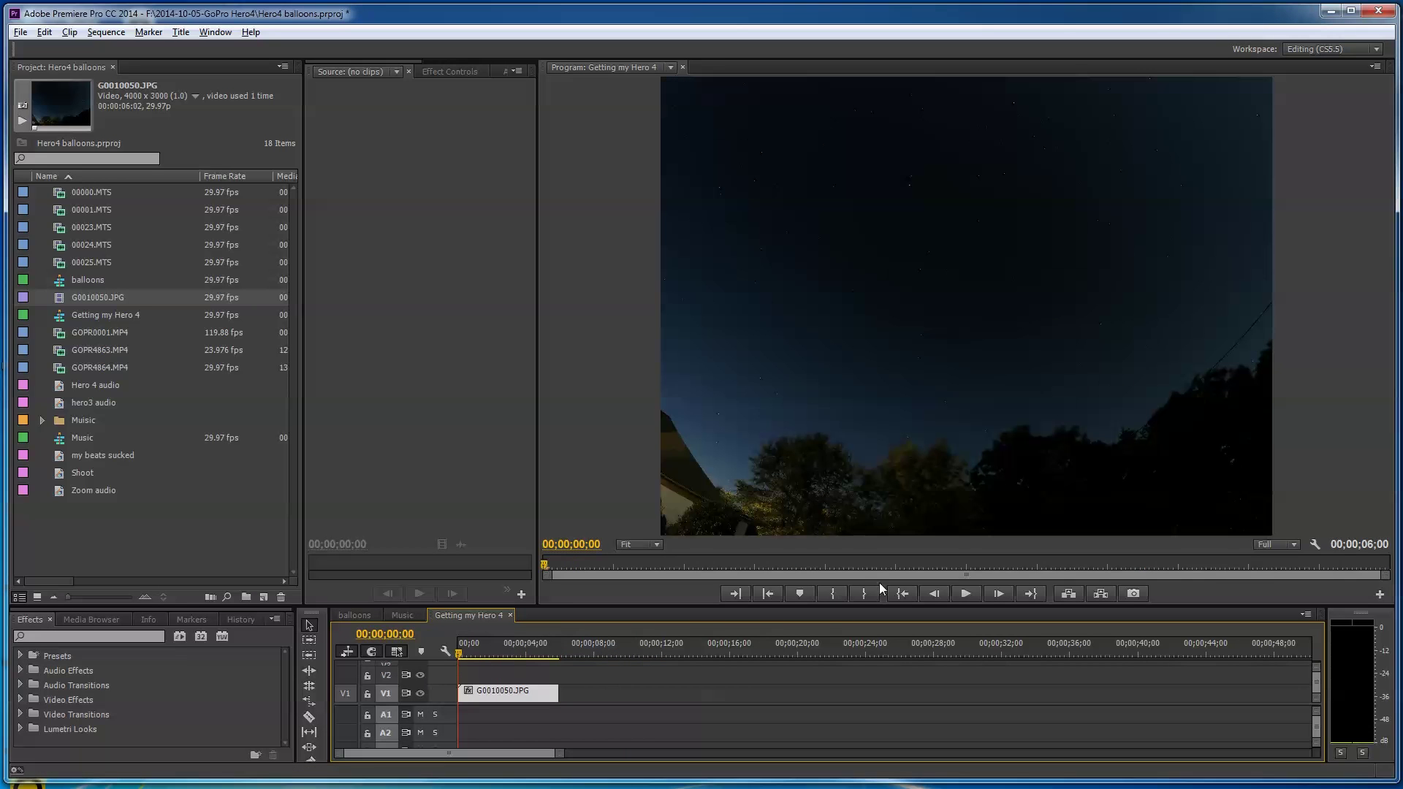
{"action": "left_click", "coordinate": [963, 594]}
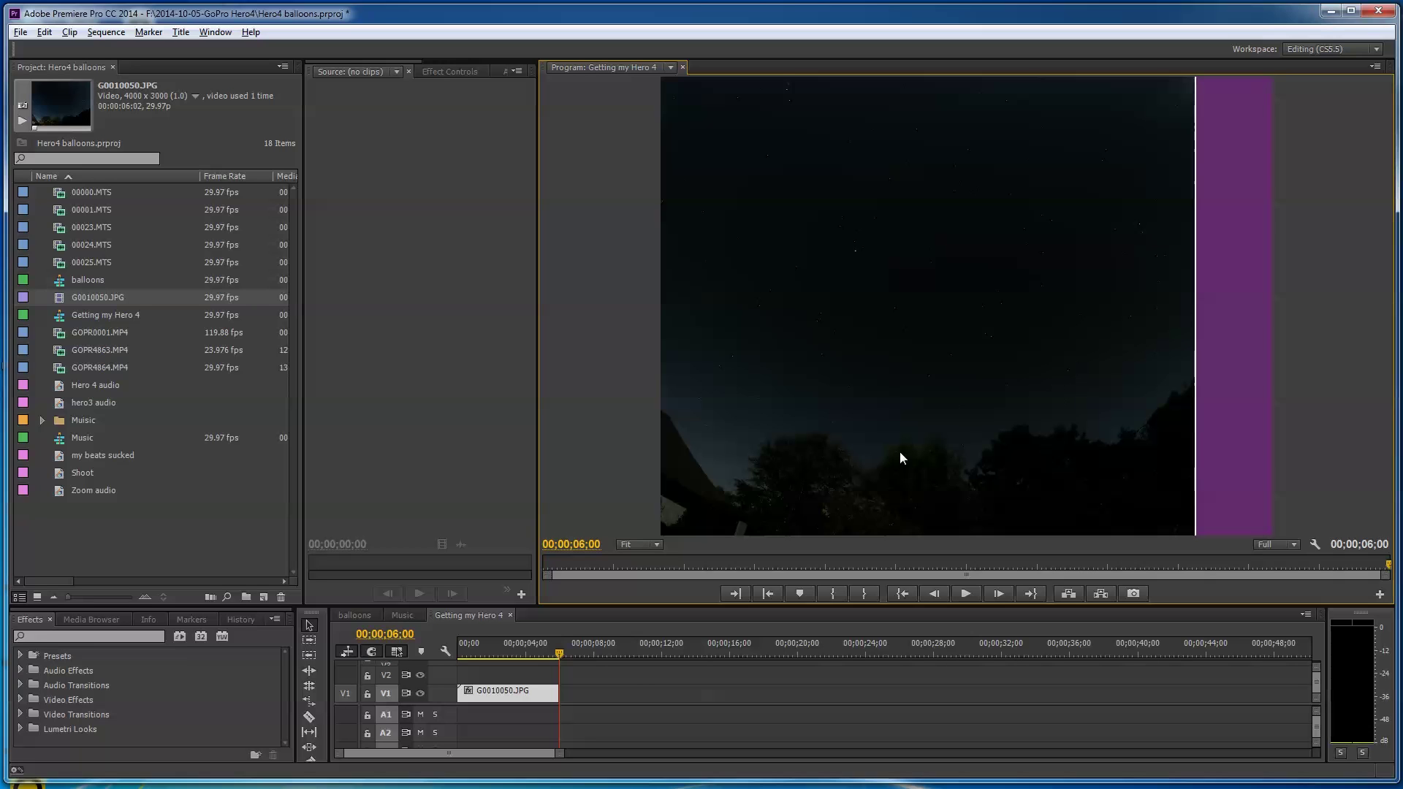
{"action": "left_click_drag", "start_coordinate": [572, 652], "coordinate": [418, 665]}
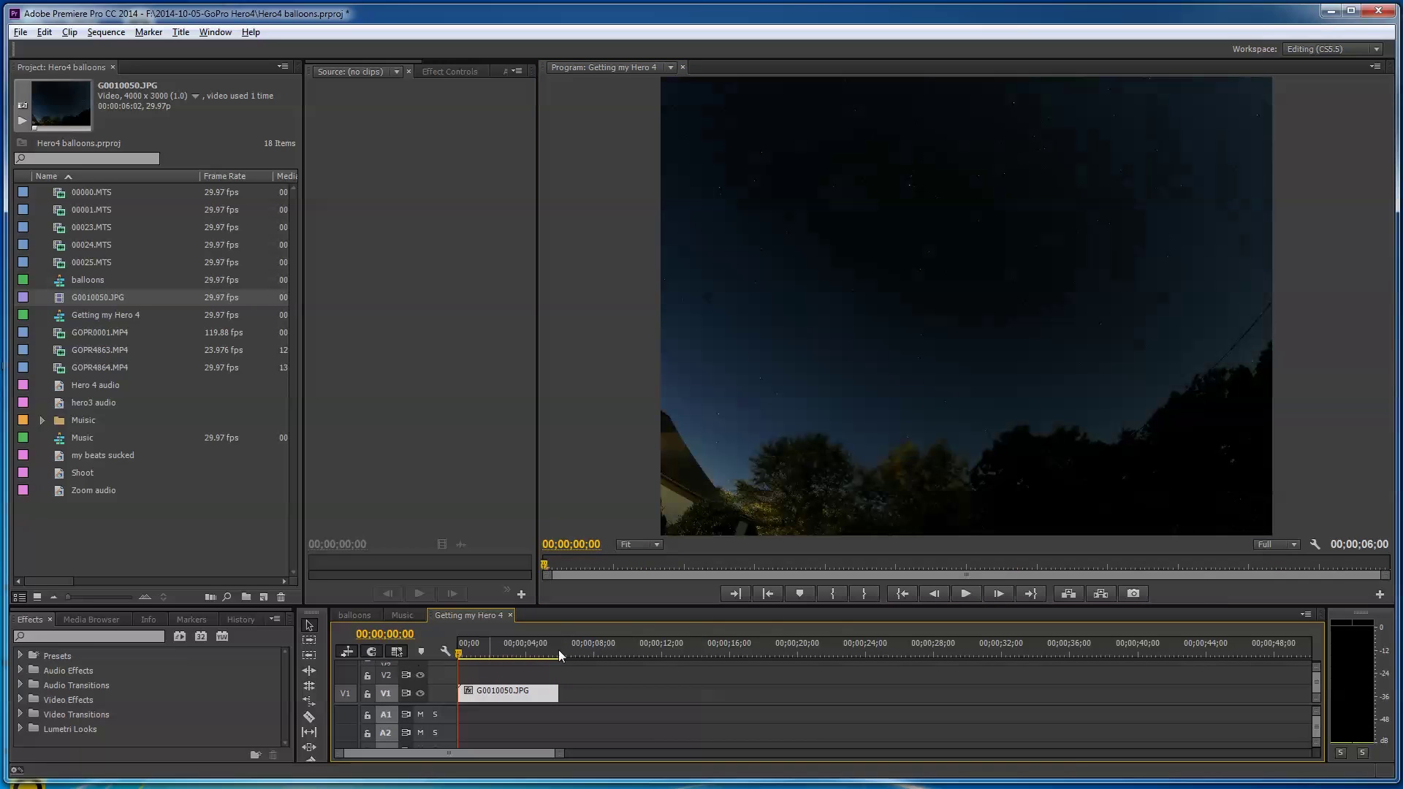
{"action": "left_click", "coordinate": [967, 595]}
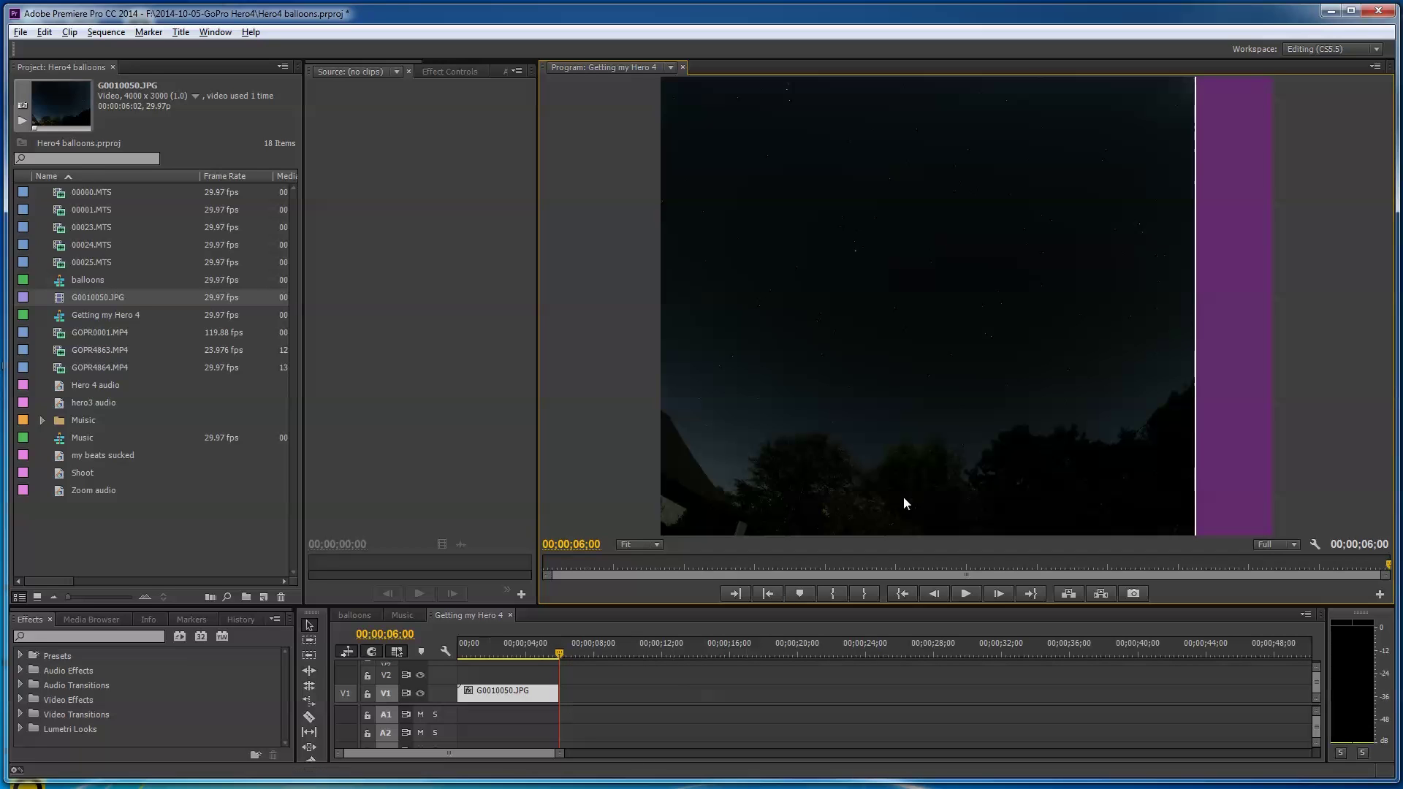
{"action": "left_click_drag", "start_coordinate": [564, 655], "coordinate": [534, 654]}
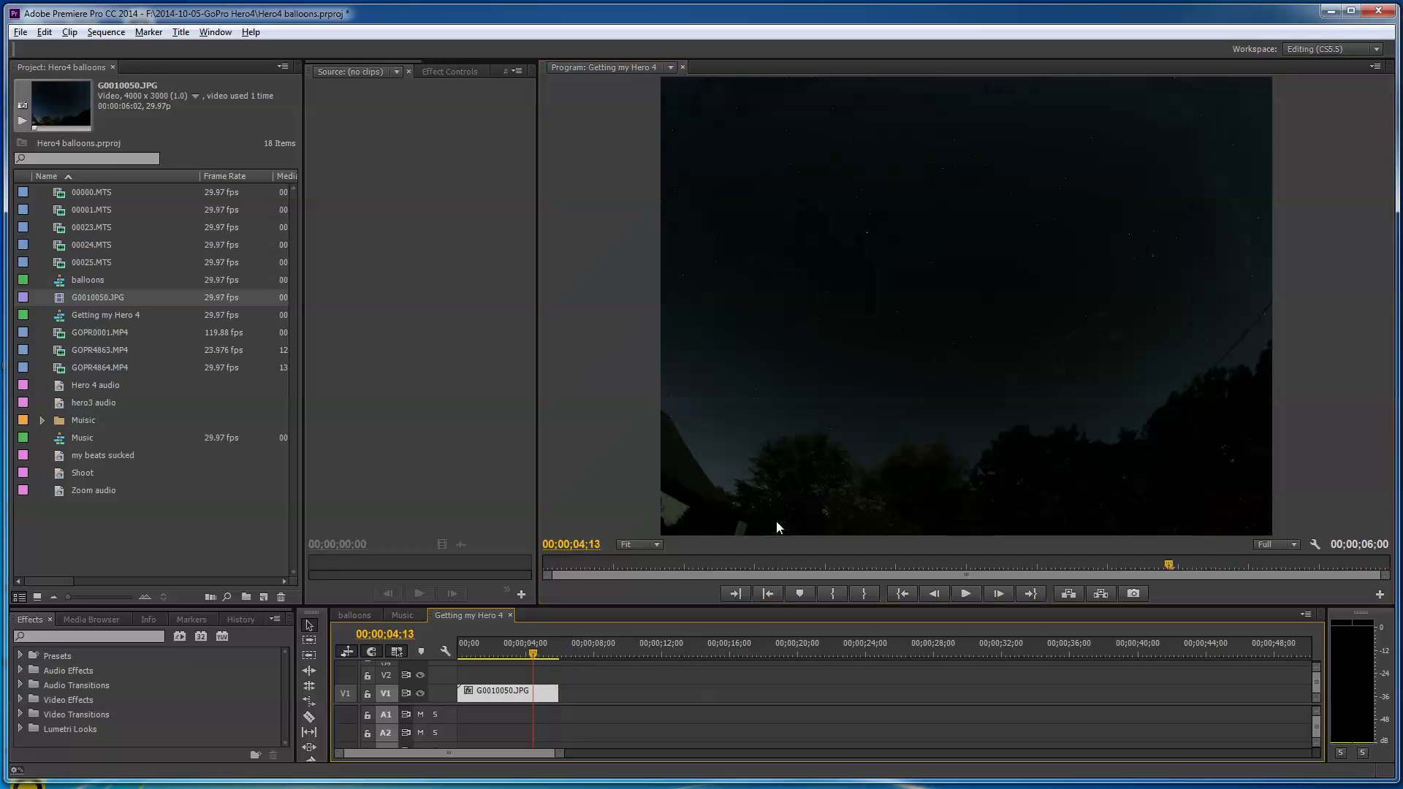
{"action": "left_click", "coordinate": [790, 504]}
Step: Maximize the Program monitor with the ` key and scrub back and forth through the 6-second clip
{"action": "key", "text": "grave"}
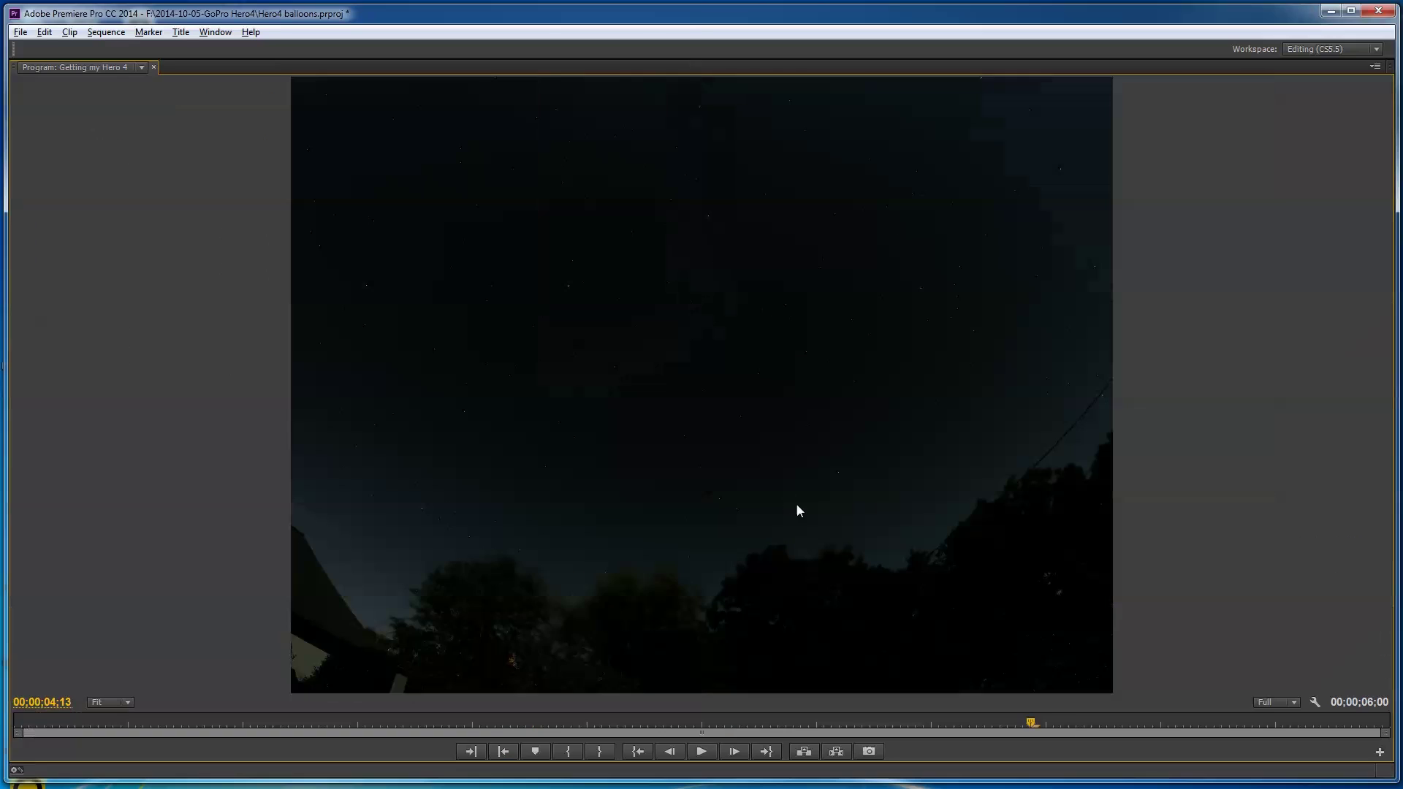
{"action": "left_click_drag", "start_coordinate": [1033, 724], "coordinate": [374, 712]}
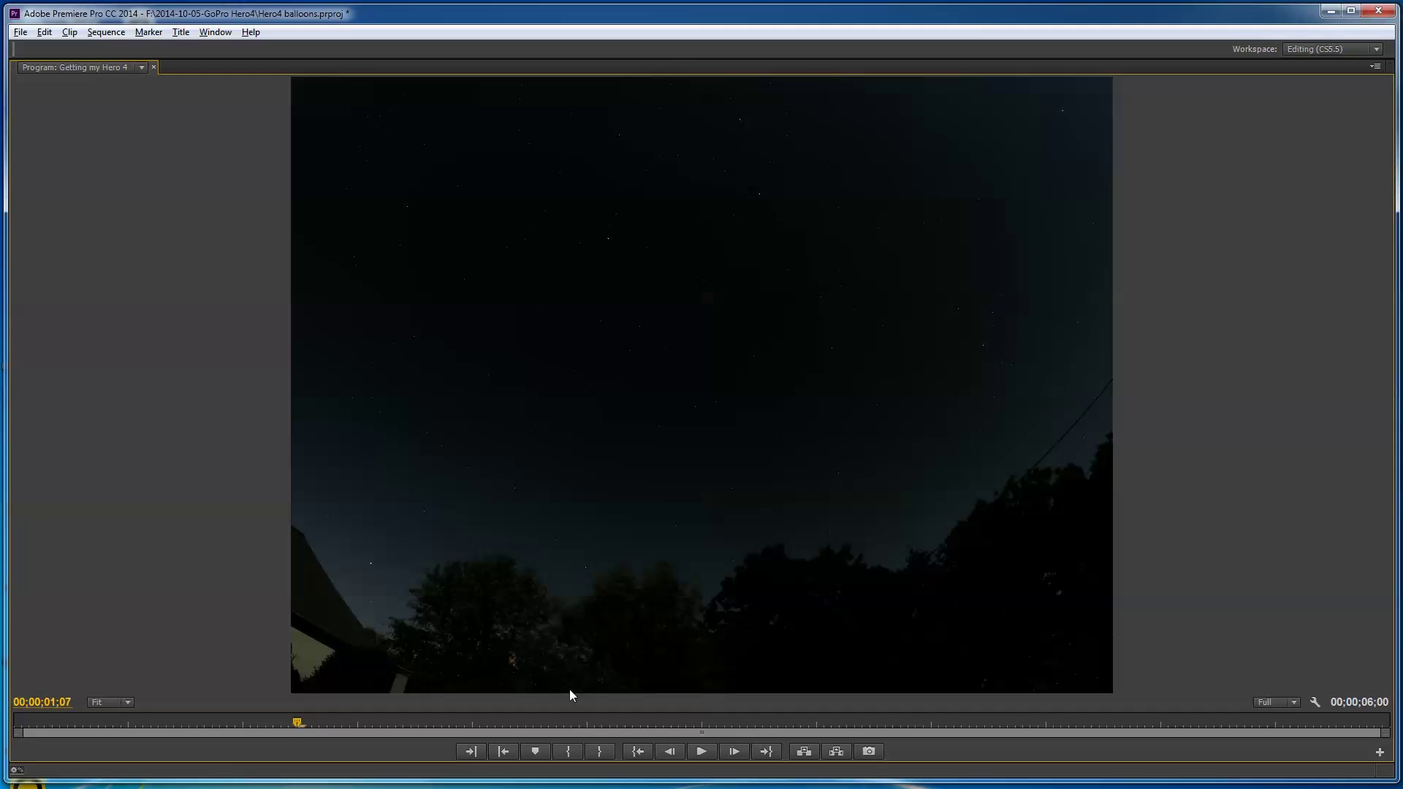
{"action": "left_click_drag", "start_coordinate": [299, 727], "coordinate": [1288, 748]}
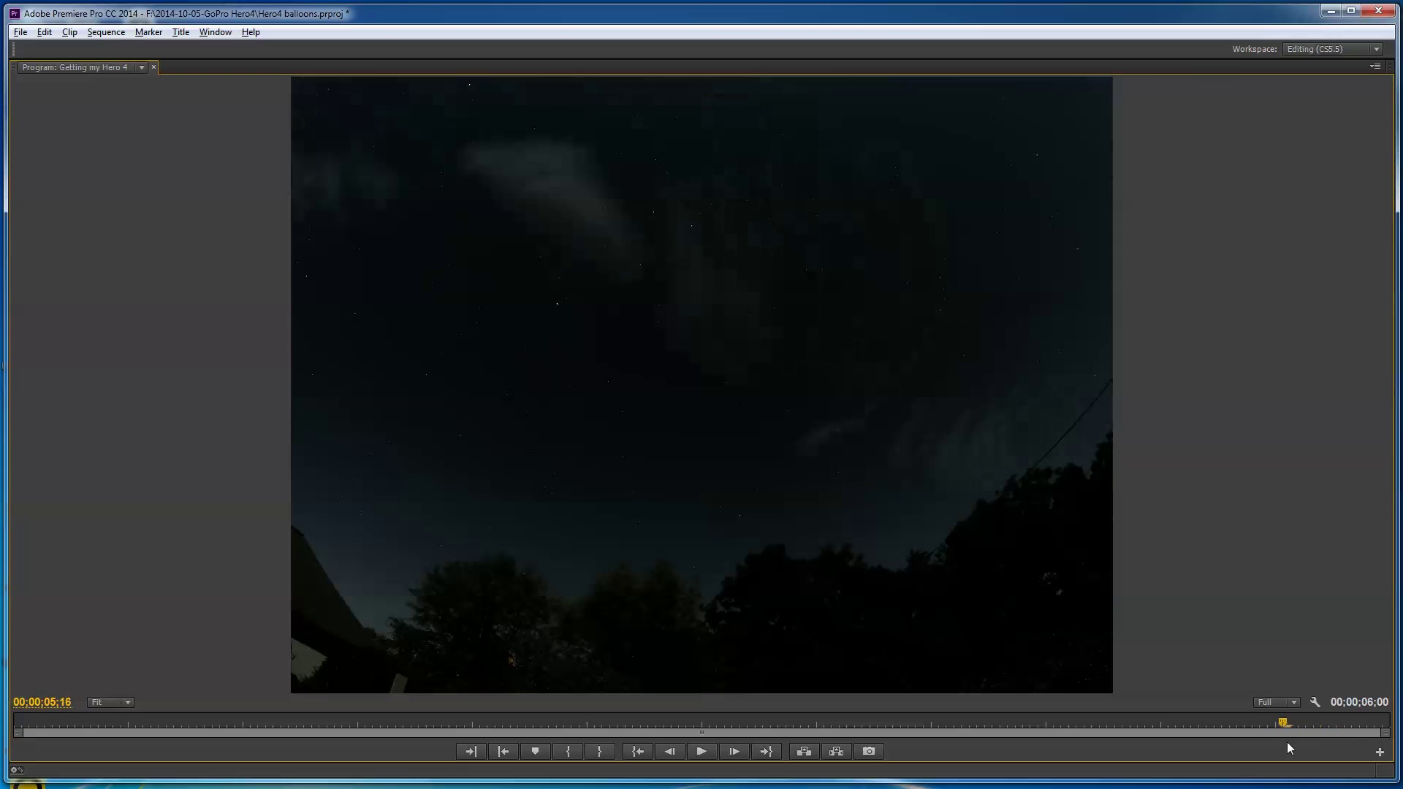